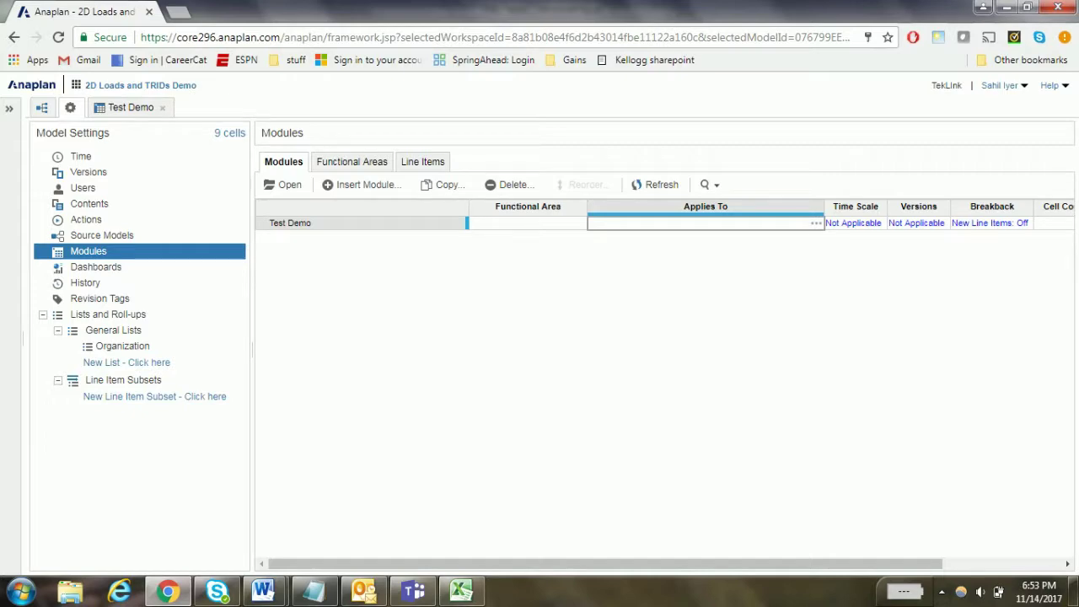
- Switch from the Anaplan Modules page to the Excel TRID Table workbook
key(alt+Tab)
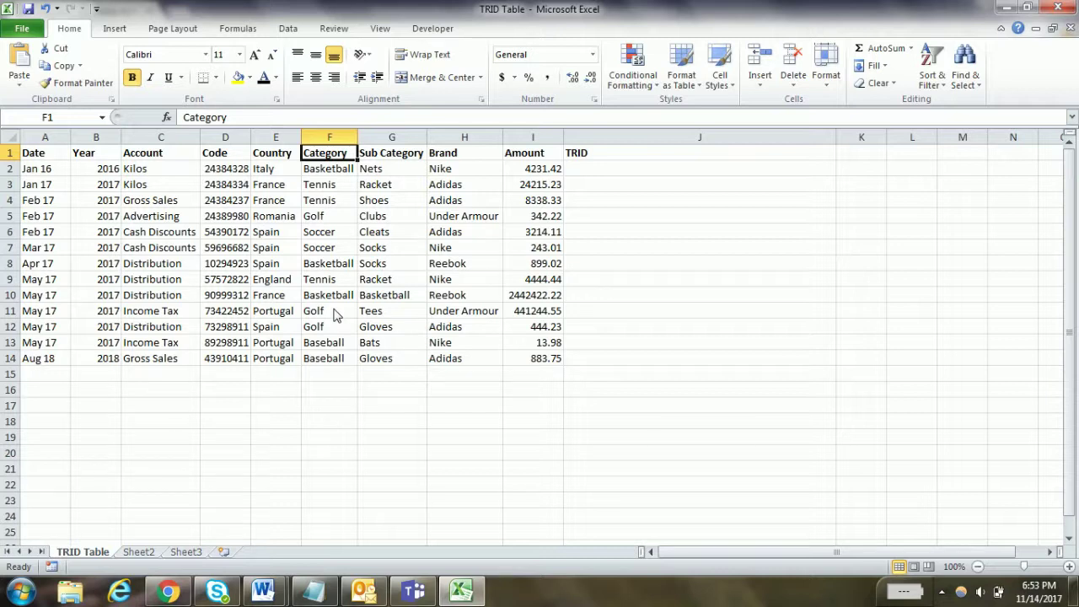
- Review the TRID Table column headings from Date across to Brand, then return to Anaplan
click(51, 151)
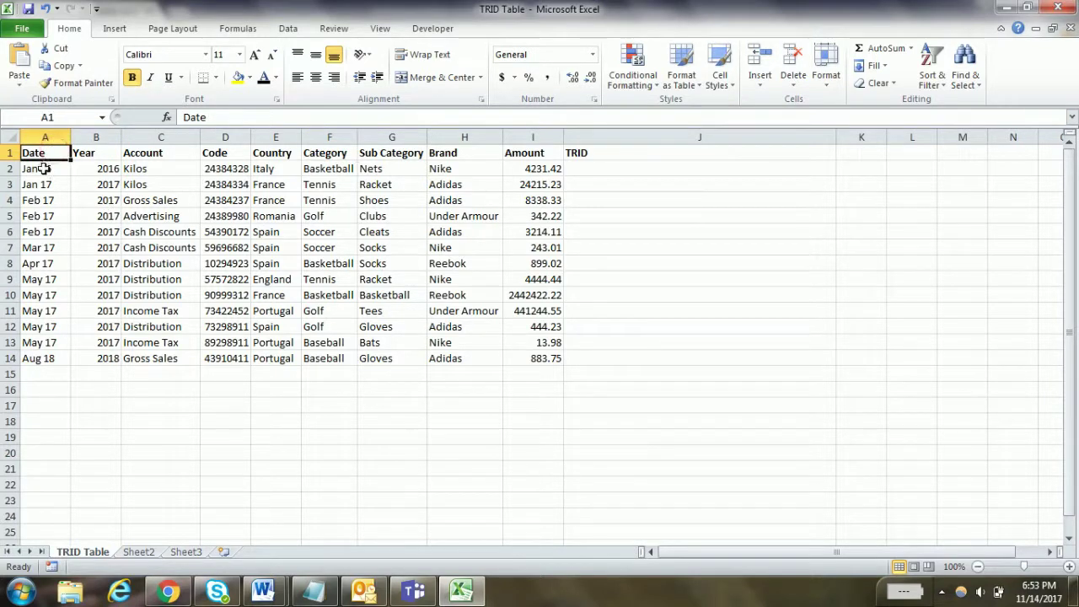
click(43, 169)
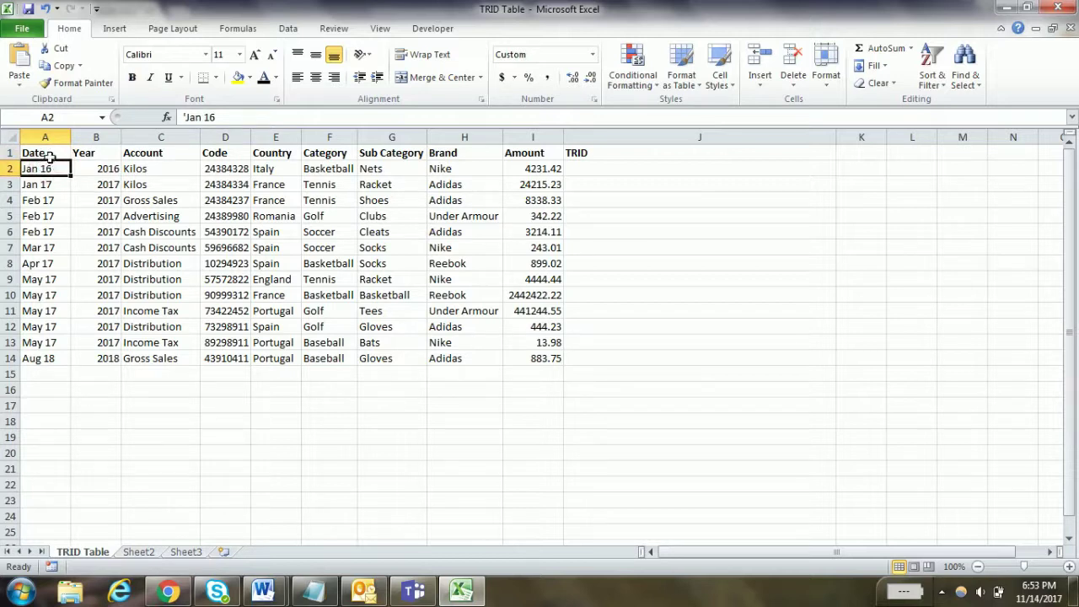
click(53, 152)
key(Right)
key(Right)
key(Right)
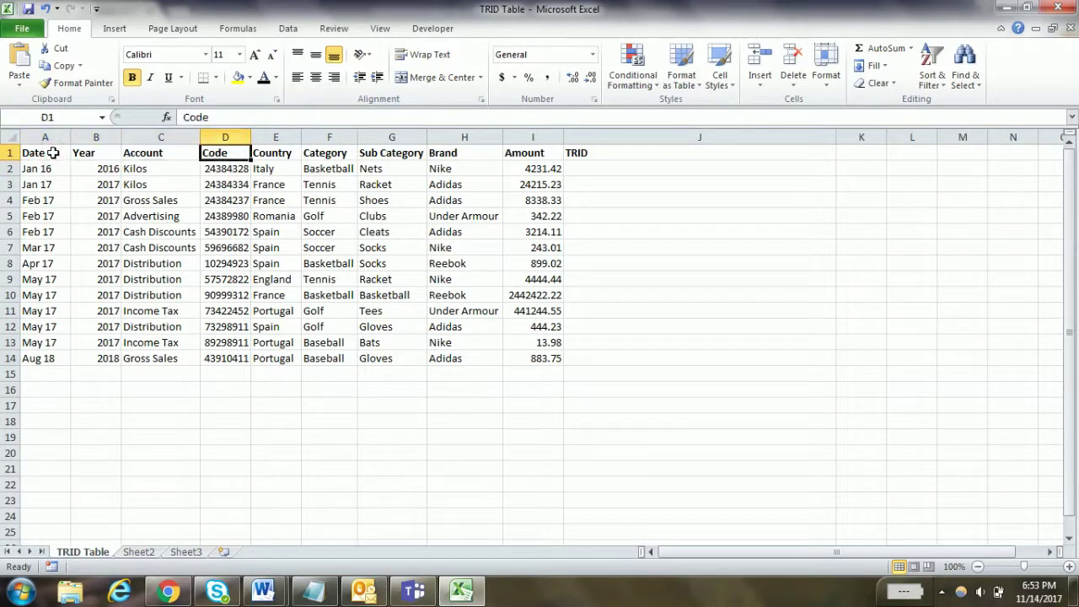
key(Right)
key(Right)
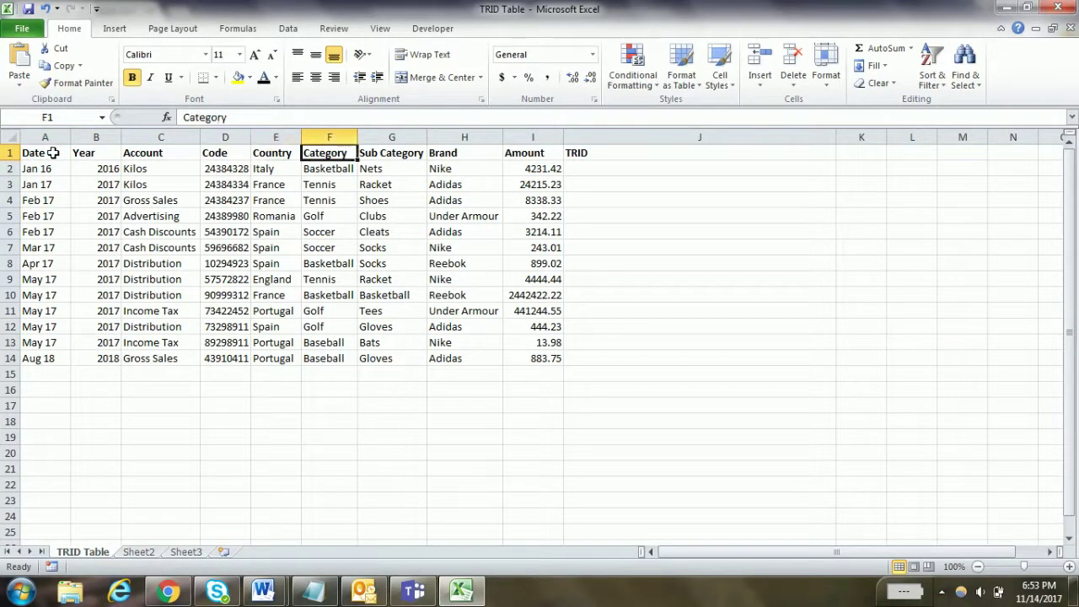
key(Right)
key(Right)
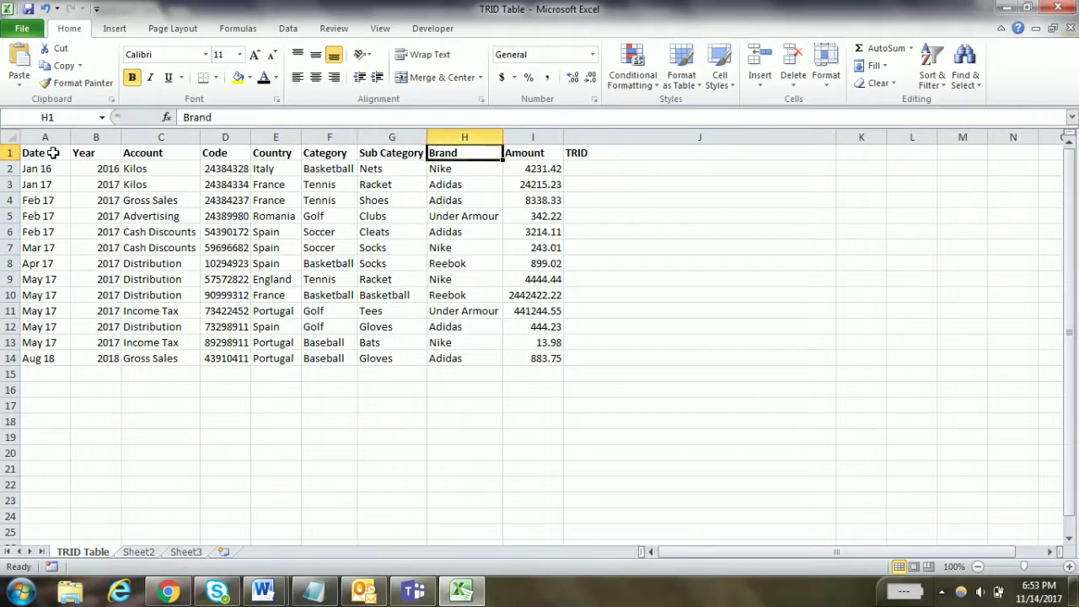
key(Right)
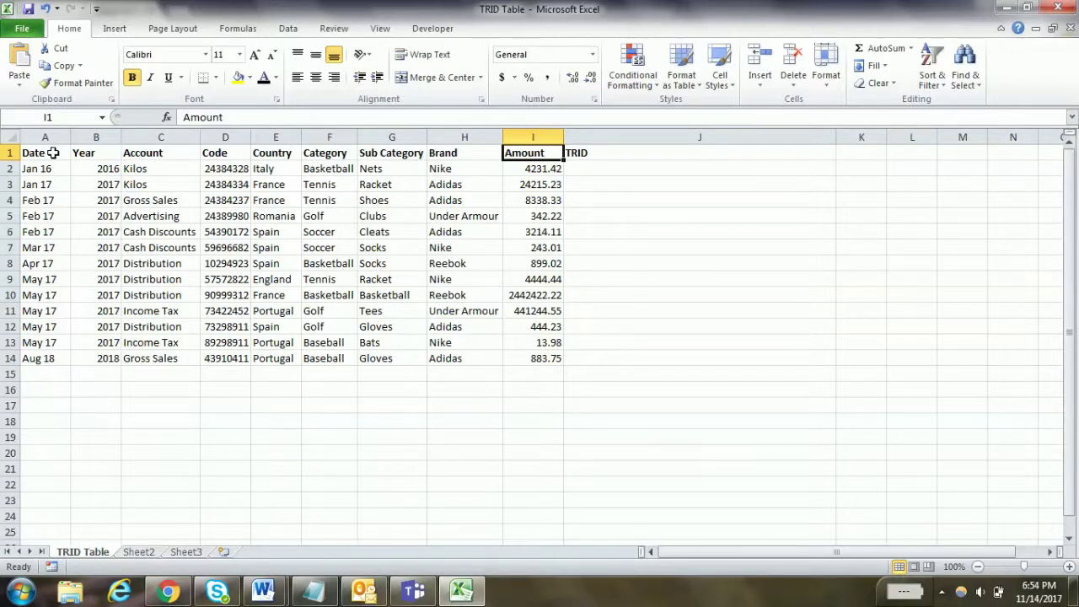
key(alt+Tab)
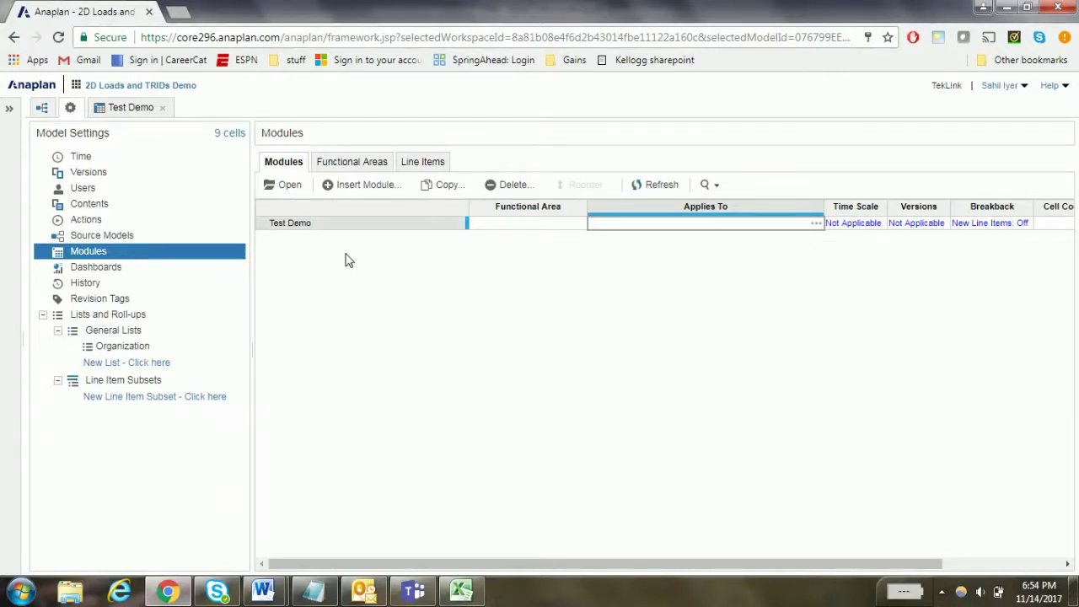
- Open Test Demo's line items and compare them with Excel's Date and Year columns
click(734, 228)
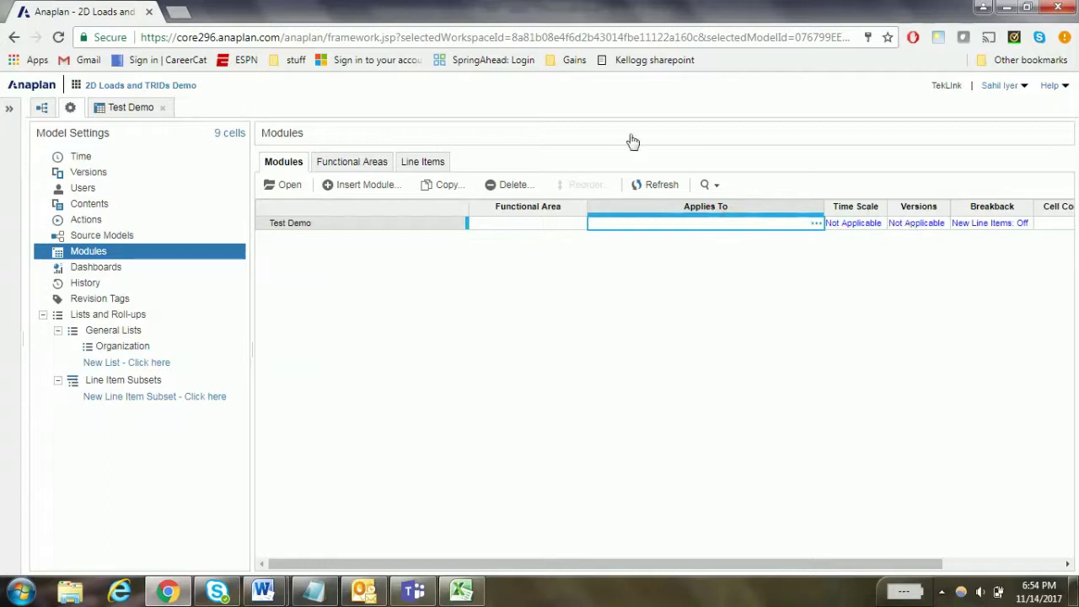
click(132, 107)
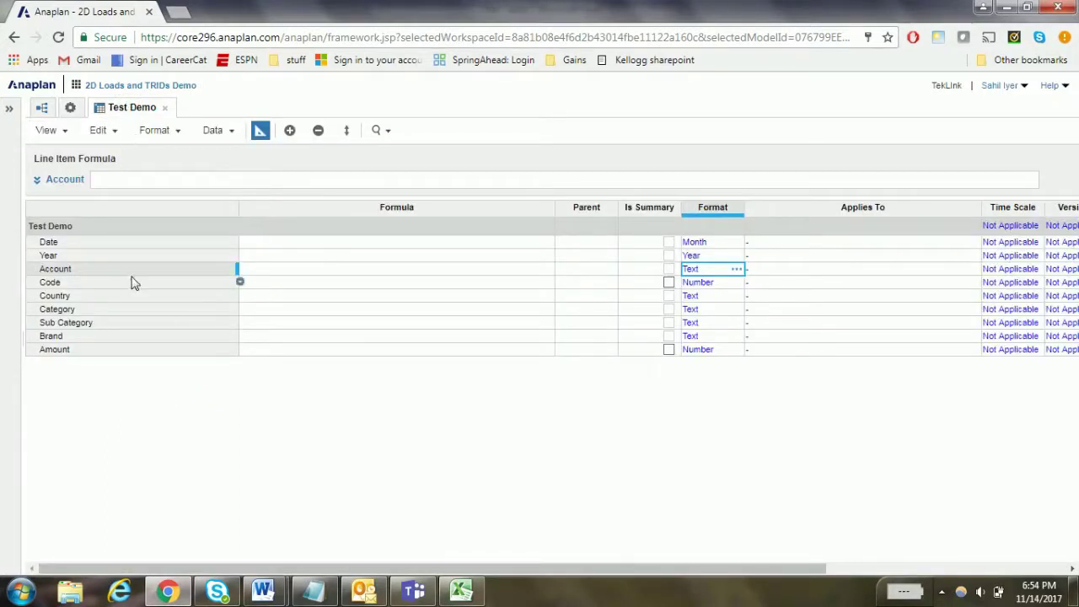
key(alt+Tab)
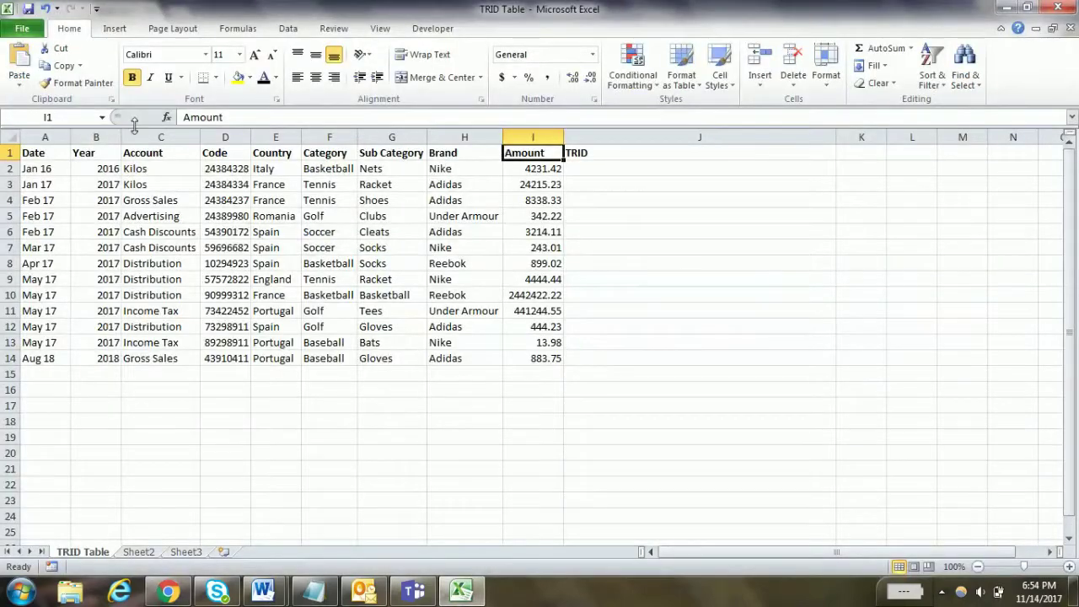
drag(53, 166, 73, 157)
click(76, 157)
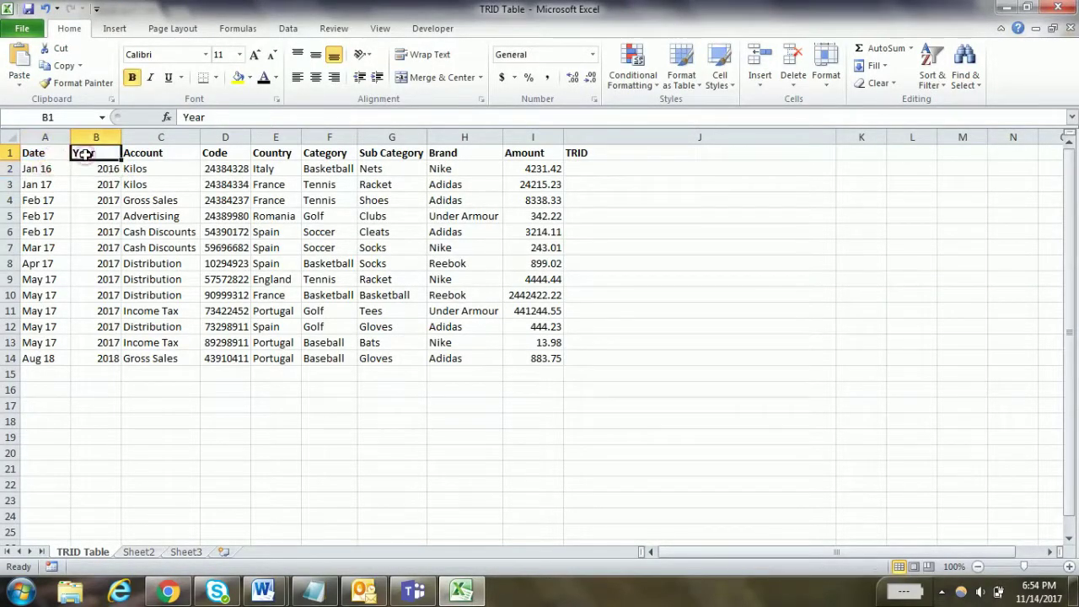
key(alt+Tab)
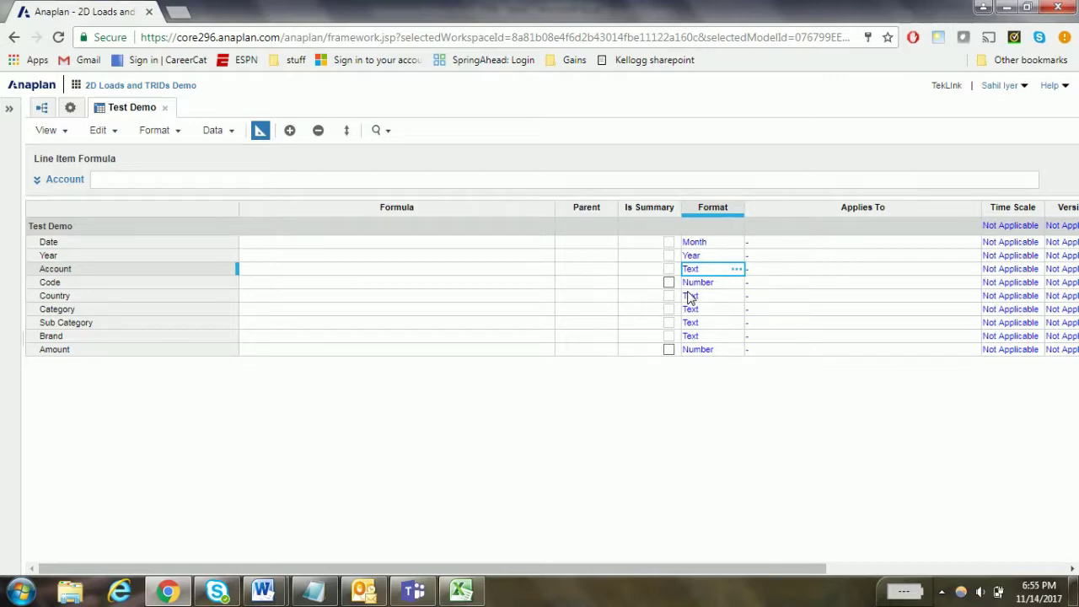
- Paste the CONCATENATE TRID formula into J2 and attempt filling it down to row 14
key(alt+Tab)
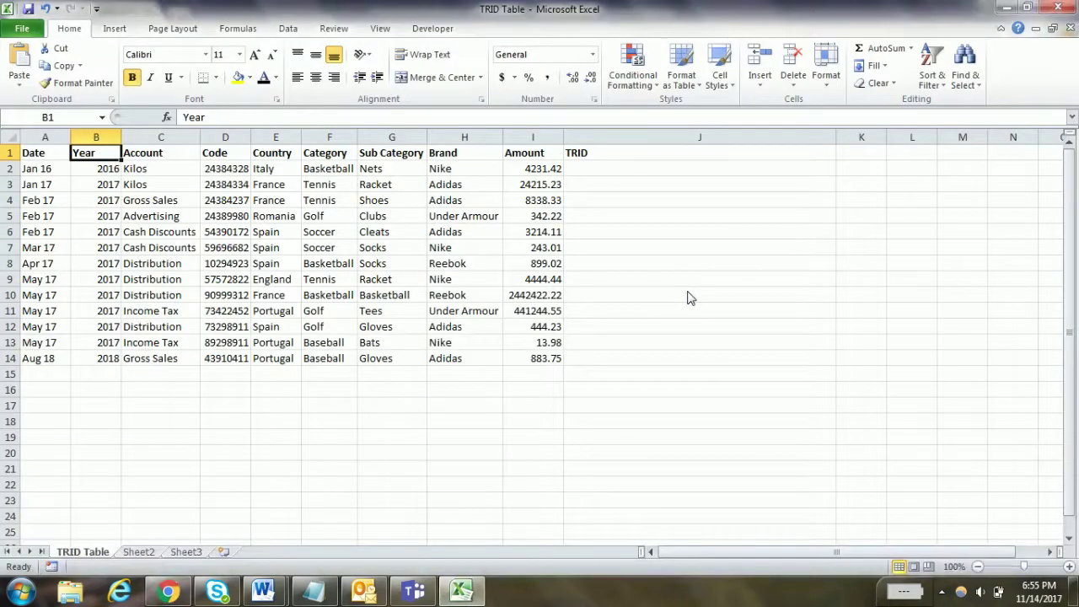
click(654, 169)
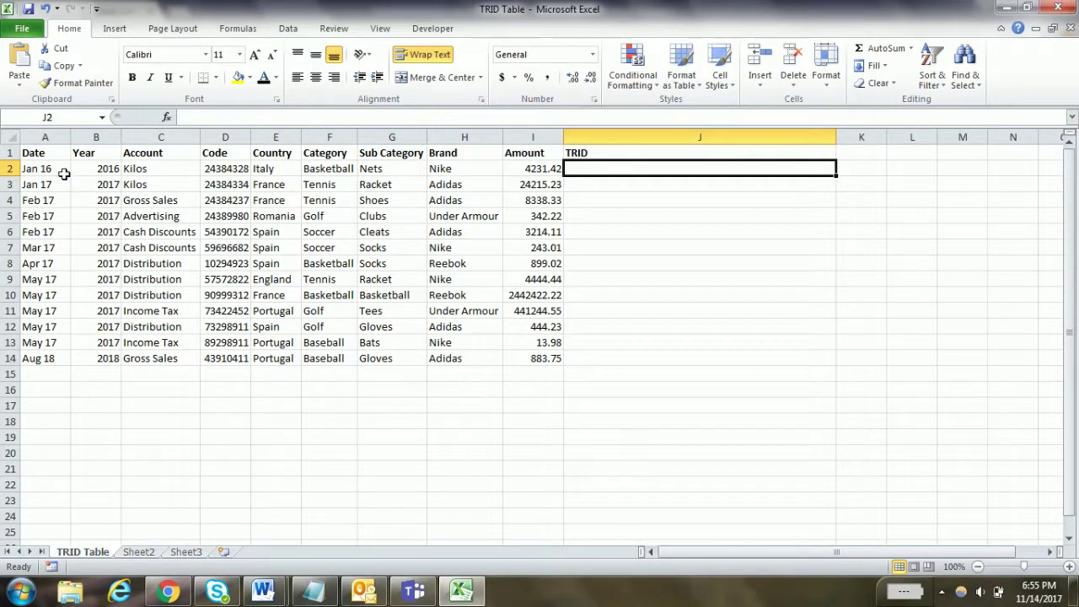
text(=CONCATENATE(A2,"-",D2,"-",E2,"-",C2,"-",H2))
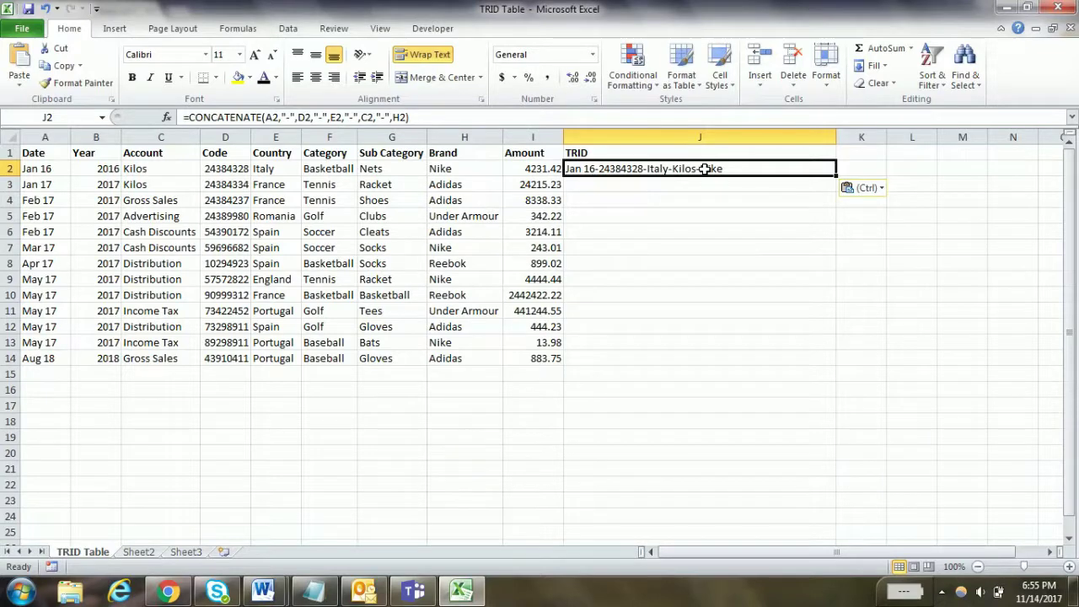
key(Down)
key(shift+Down)
key(shift+Down)
key(shift+Down)
key(shift+Down)
key(shift+Down)
key(shift+Down)
key(shift+Down)
key(shift+Down)
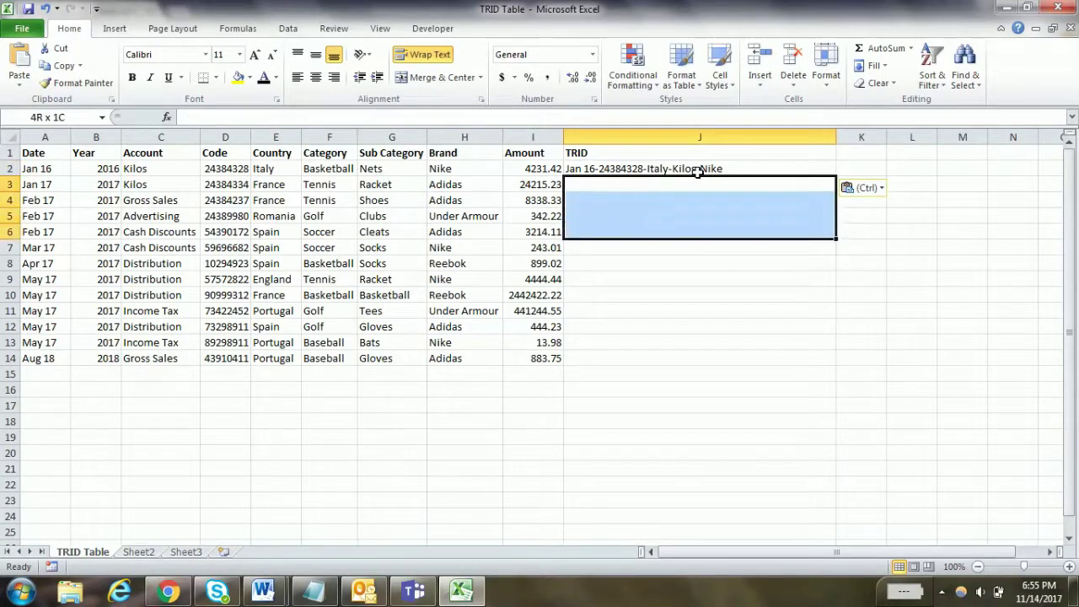
key(shift+Down)
key(shift+Down)
key(shift+Down)
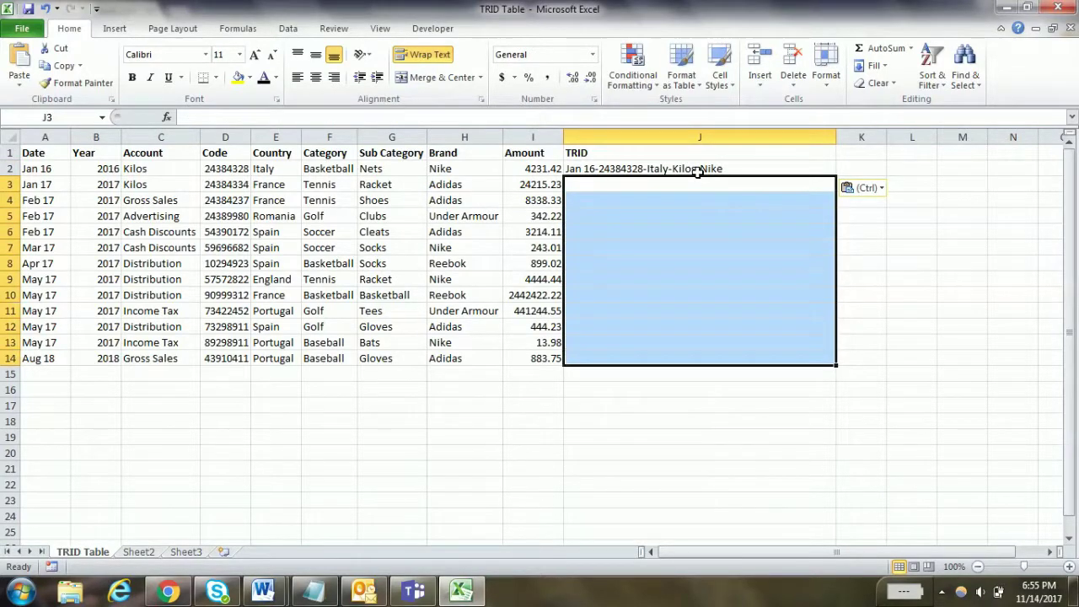
key(ctrl+v)
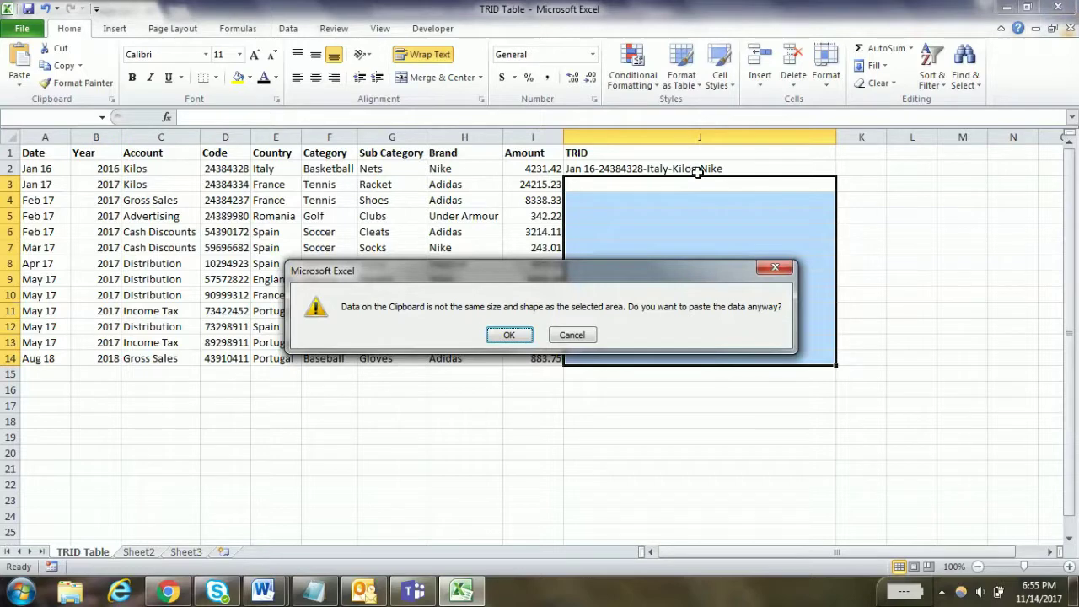
click(523, 337)
- Undo the faulty paste, copy J2's TRID formula into J3:J14, and save the workbook
key(ctrl+z)
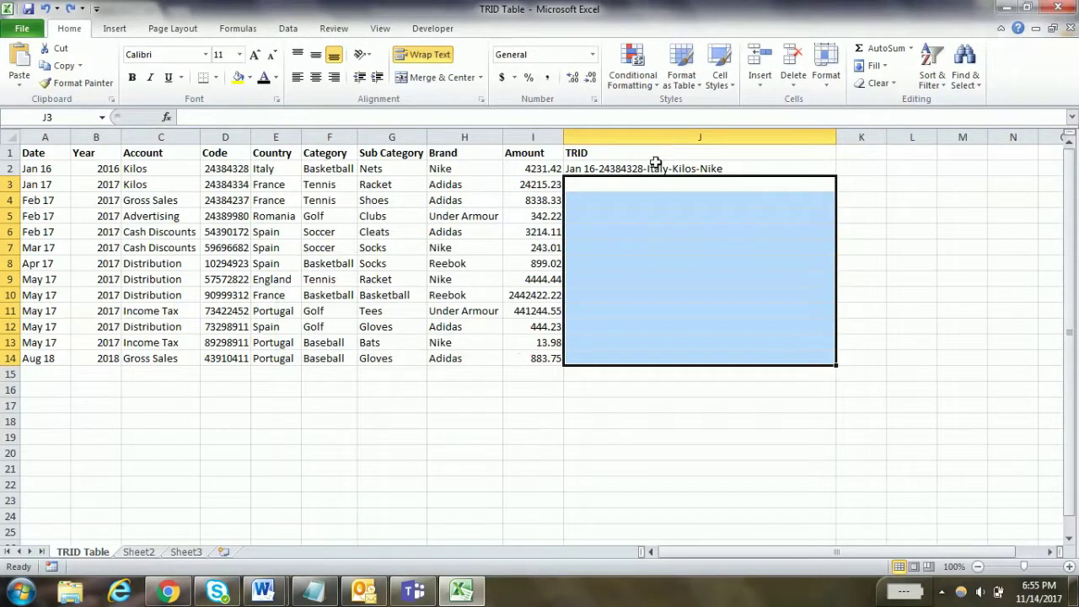
click(654, 162)
key(ctrl+c)
key(Down)
key(shift+Down)
key(shift+Down)
key(shift+Down)
key(shift+Down)
key(shift+Down)
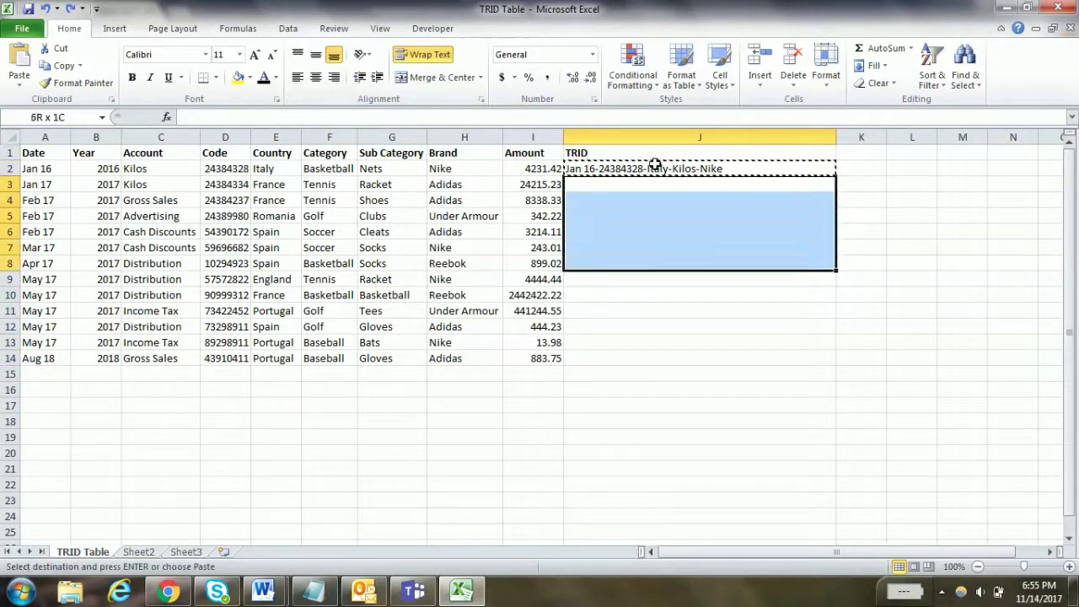
key(shift+Down)
key(shift+Down)
key(shift+Down)
key(shift+Down)
key(shift+Down)
key(shift+Down)
key(ctrl+v)
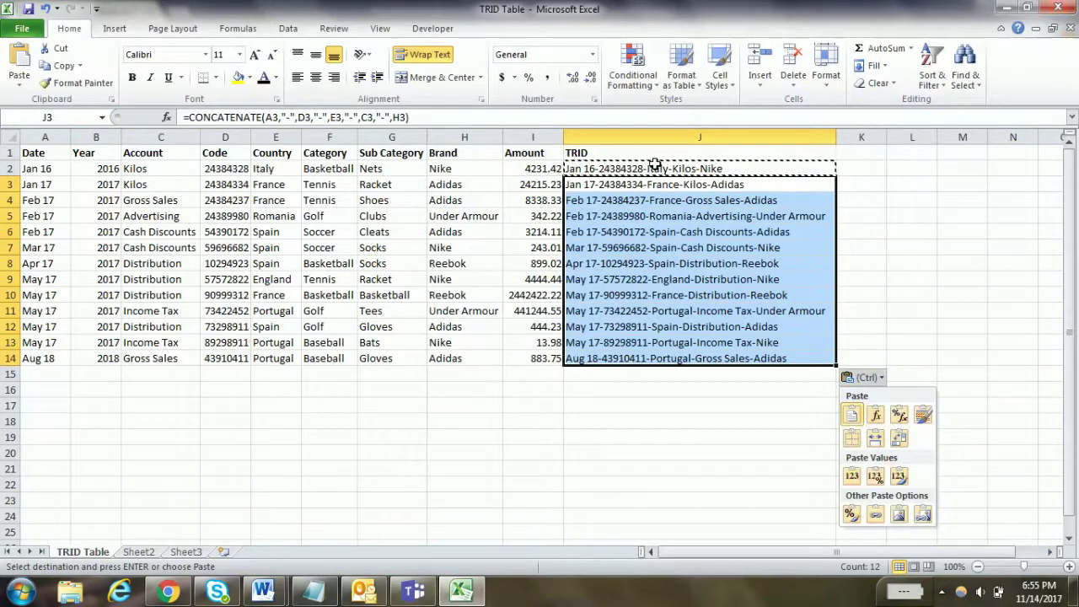
key(Escape)
key(Escape)
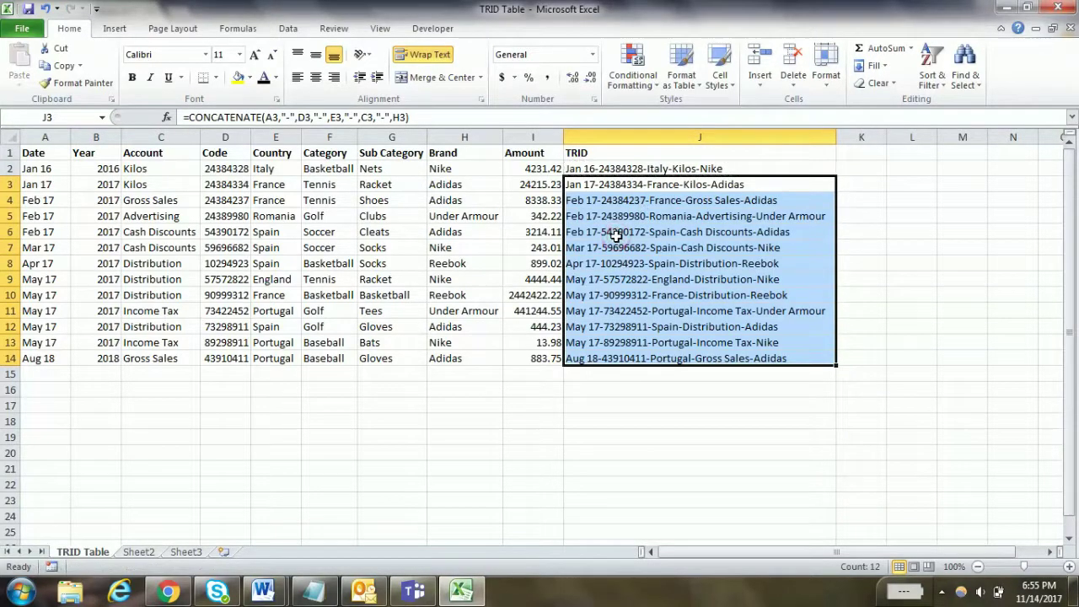
click(645, 204)
key(ctrl+s)
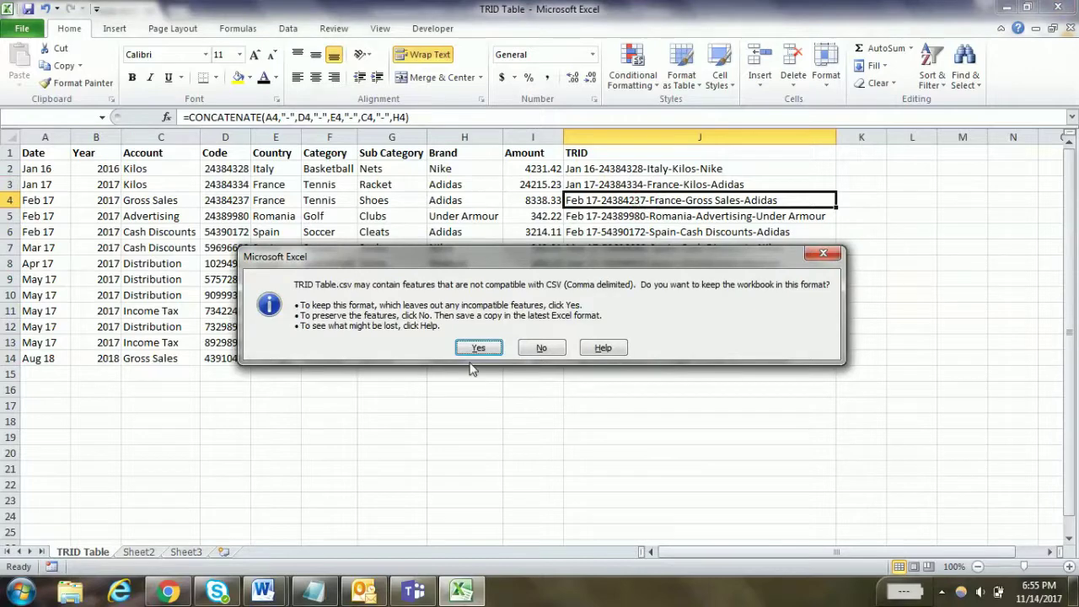
- Save TRID Table.csv twice, keeping the CSV format each time
click(476, 349)
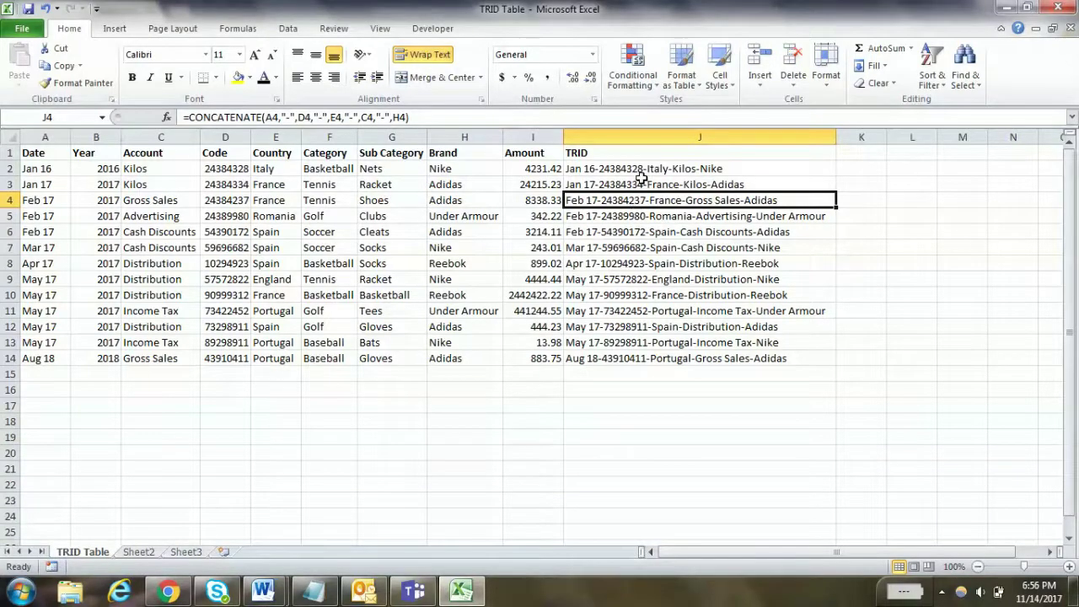
drag(595, 169, 577, 186)
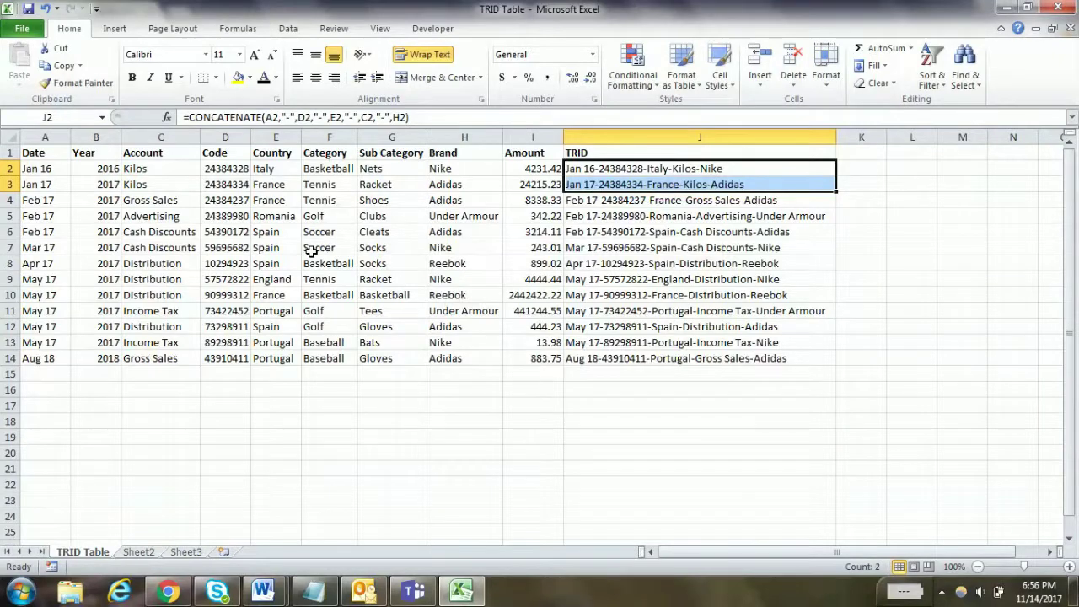
click(27, 8)
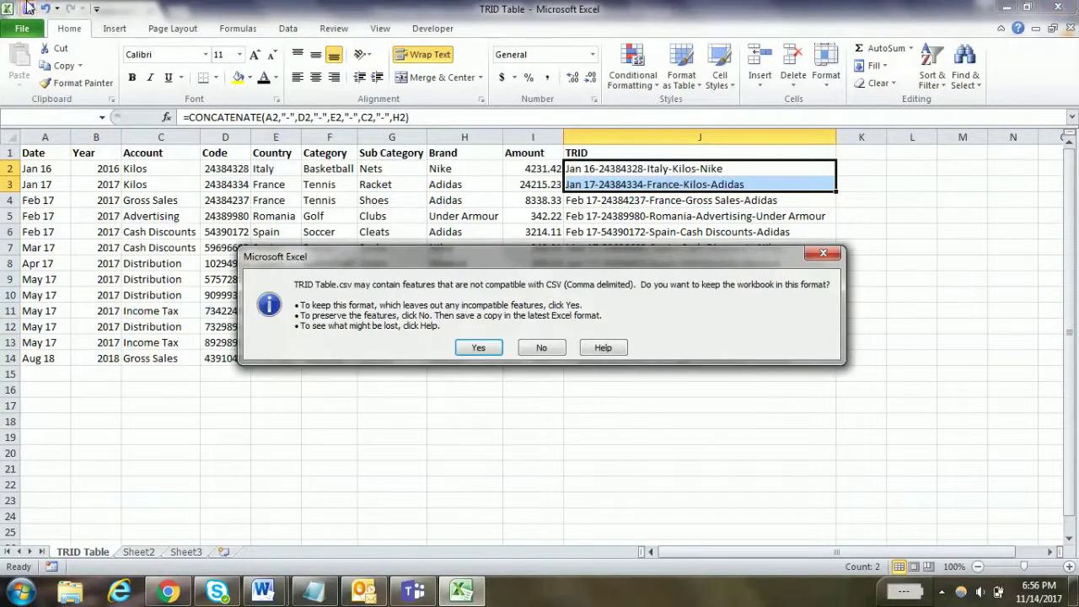
click(478, 347)
- Create a general list named TRID placed after Organization, and open it
key(alt+Tab)
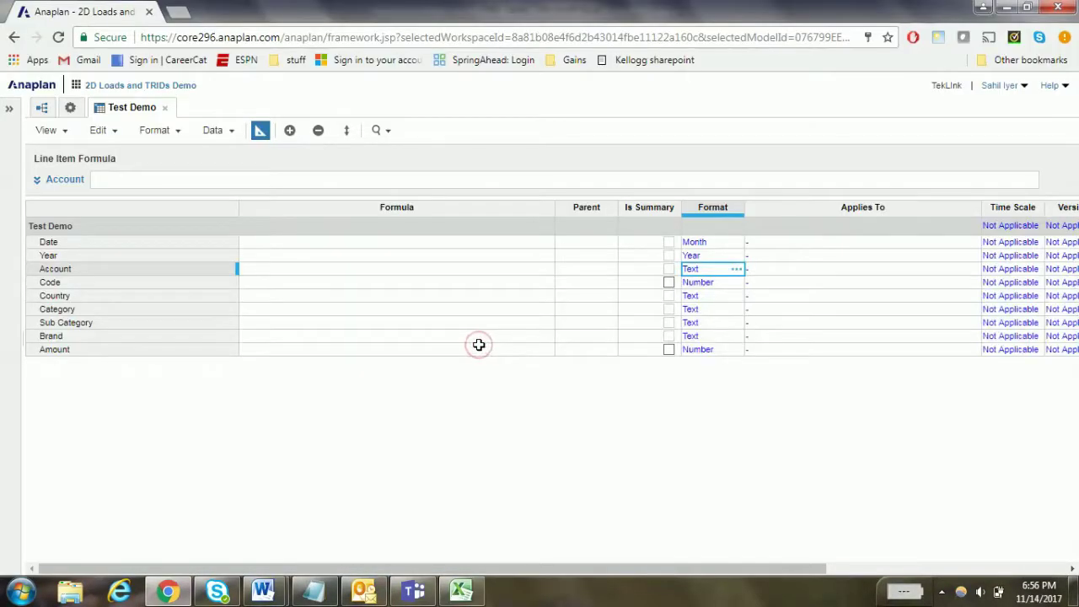
click(69, 107)
click(143, 332)
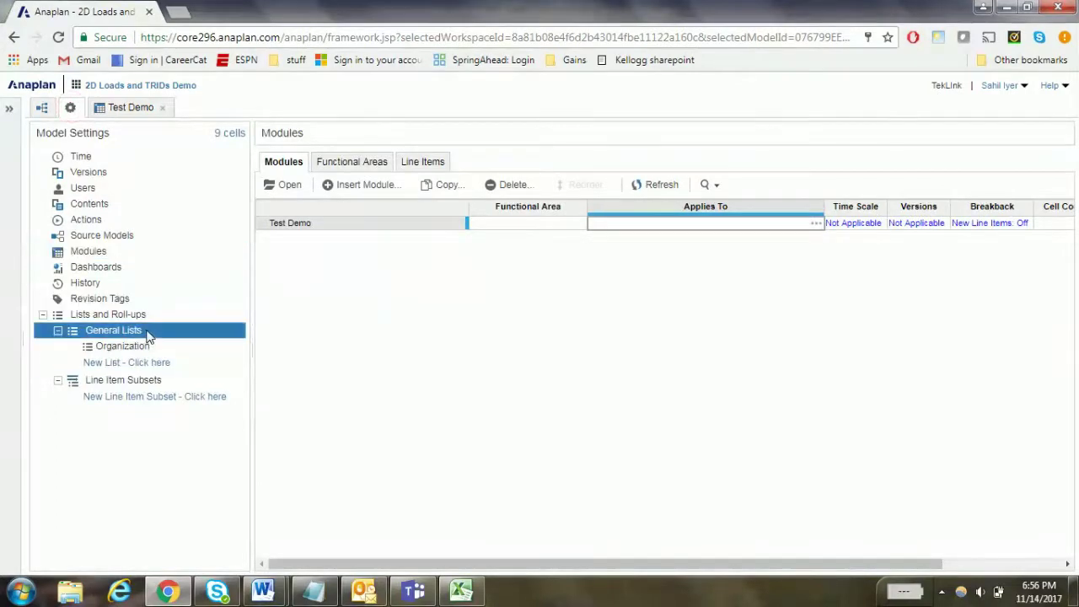
click(354, 163)
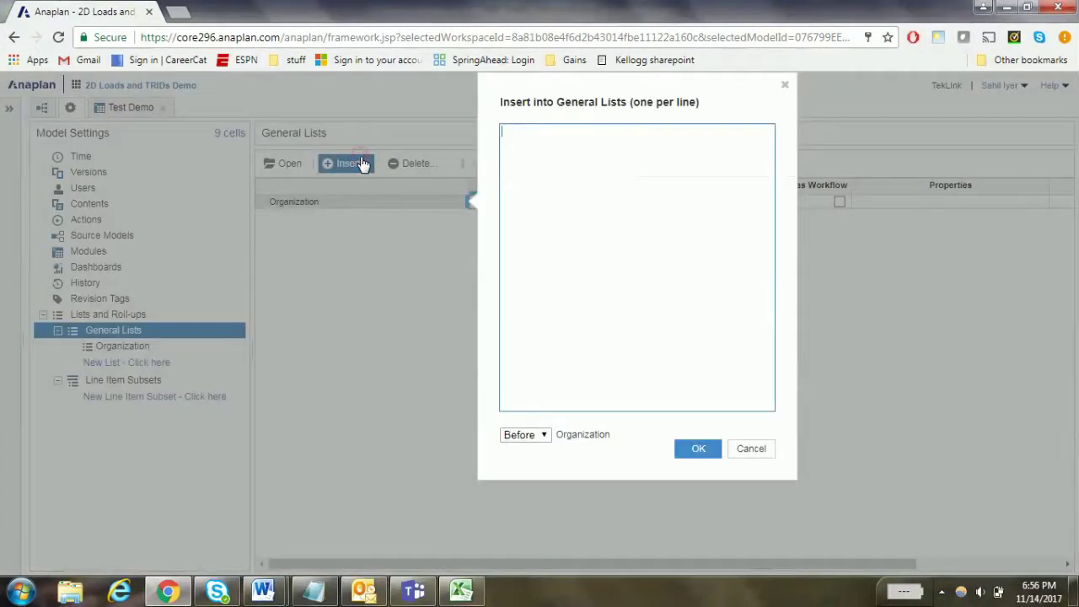
text(TRID)
click(544, 434)
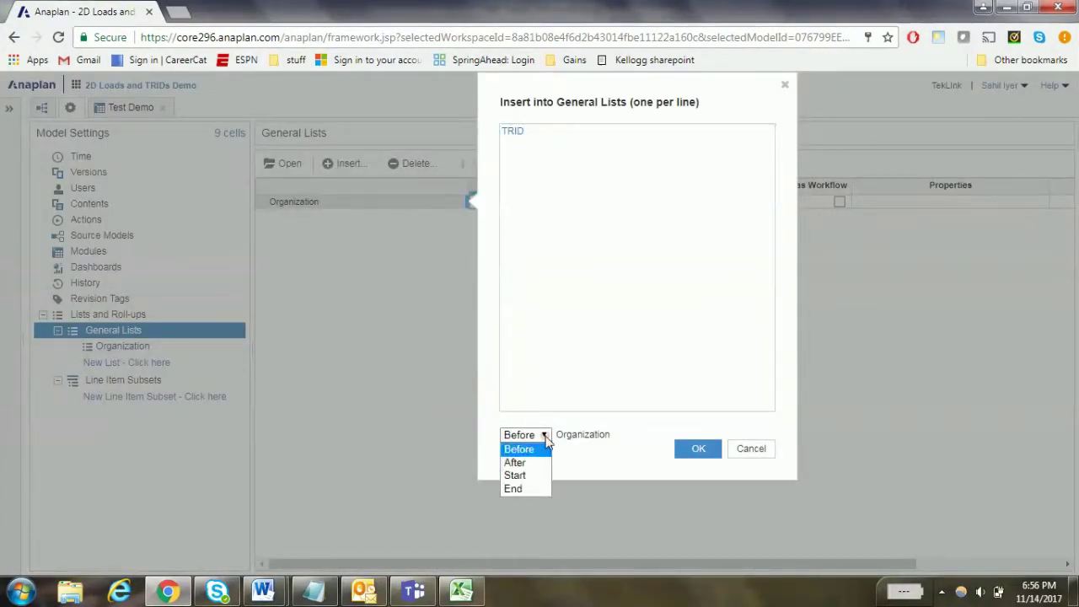
click(536, 461)
click(698, 451)
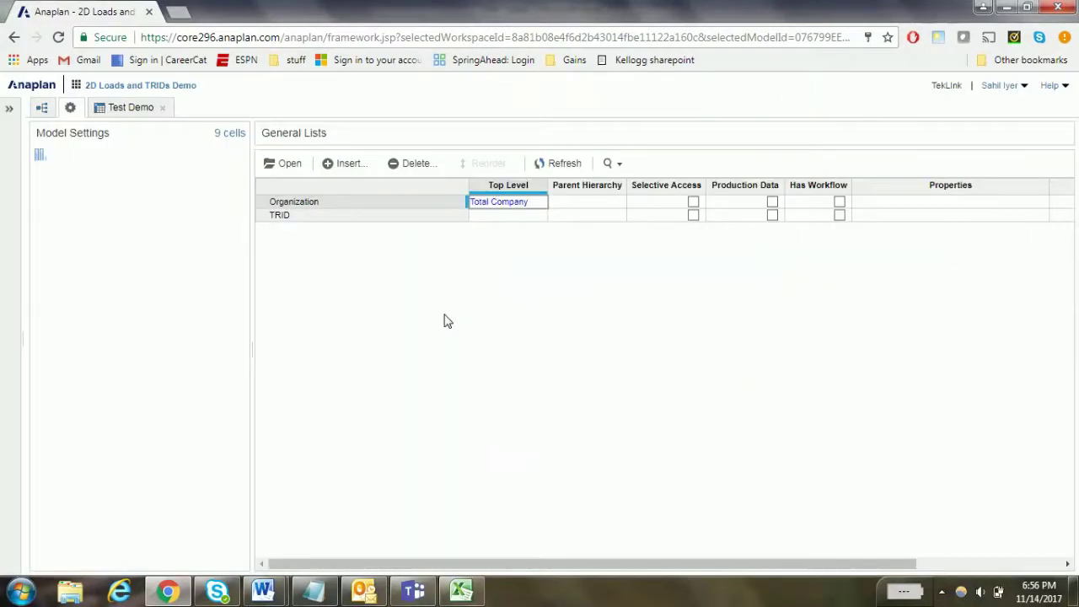
click(356, 215)
click(289, 163)
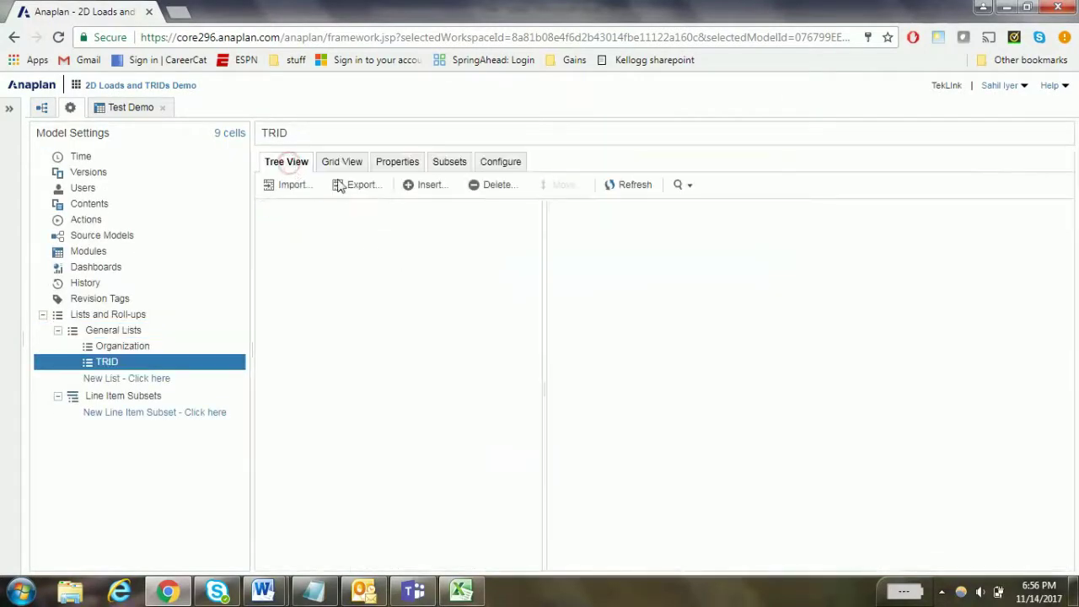
- Upload TRID Table.csv from Documents as the source for a TRID list import
click(304, 191)
click(333, 188)
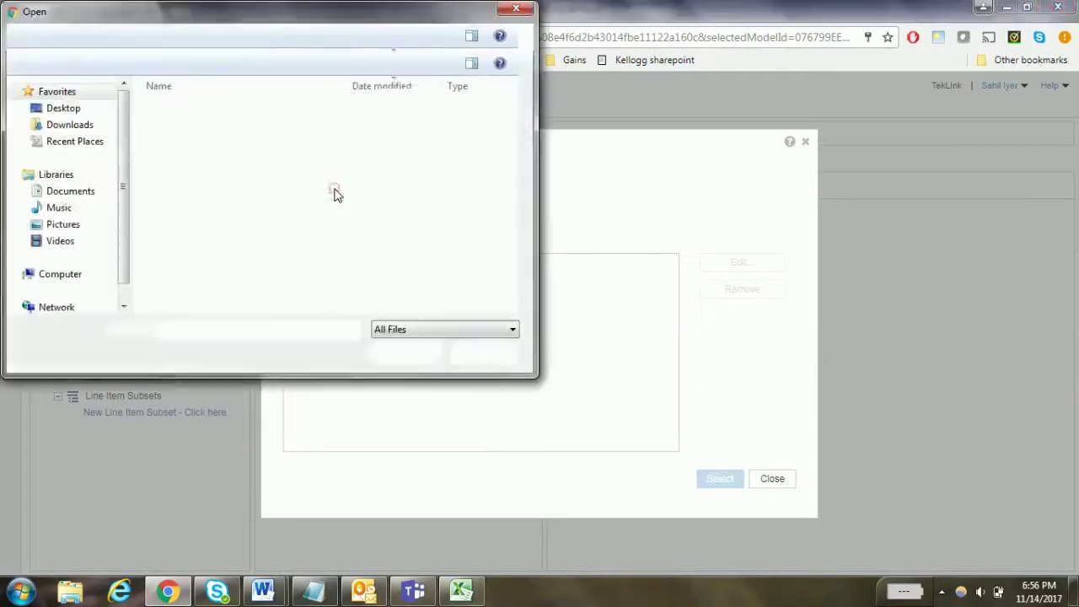
click(86, 191)
click(211, 220)
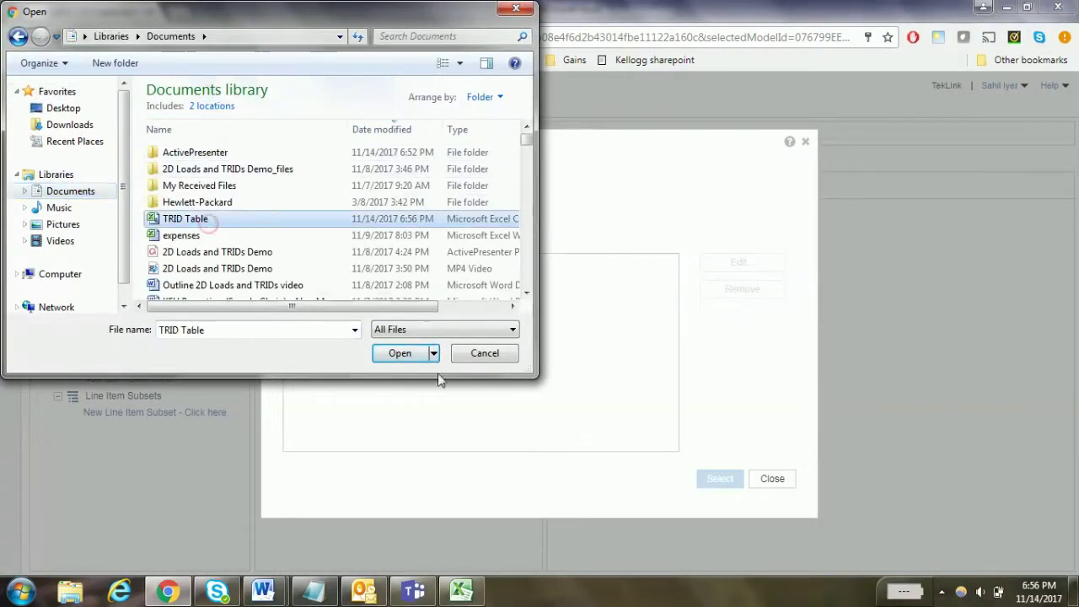
click(400, 356)
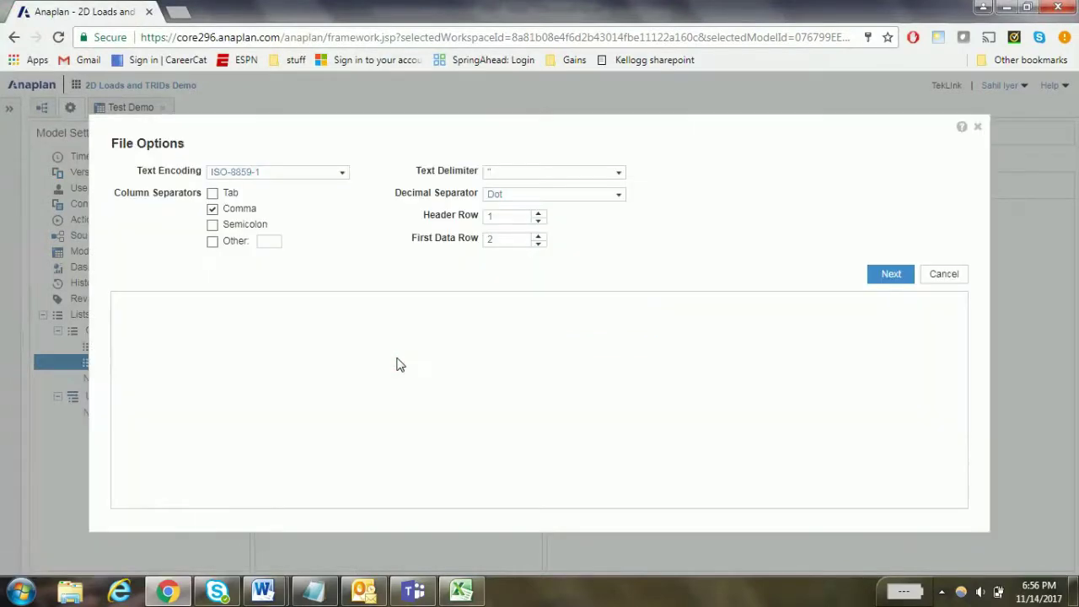
click(892, 276)
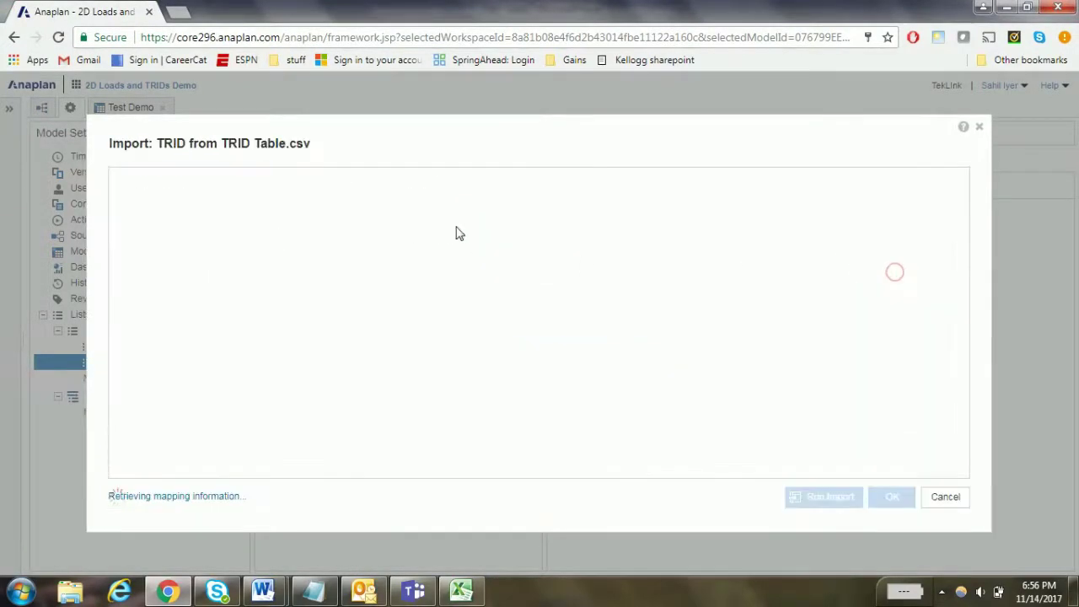
- Clear the Code mapping, identify items by name only, and run the import
double_click(236, 256)
key(BackSpace)
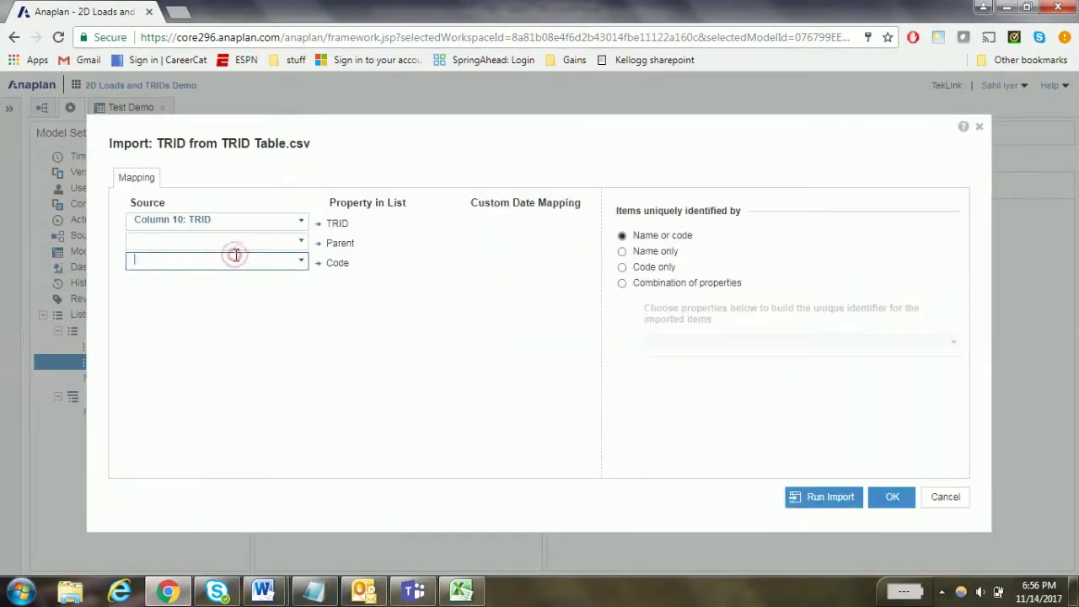
click(497, 310)
click(666, 251)
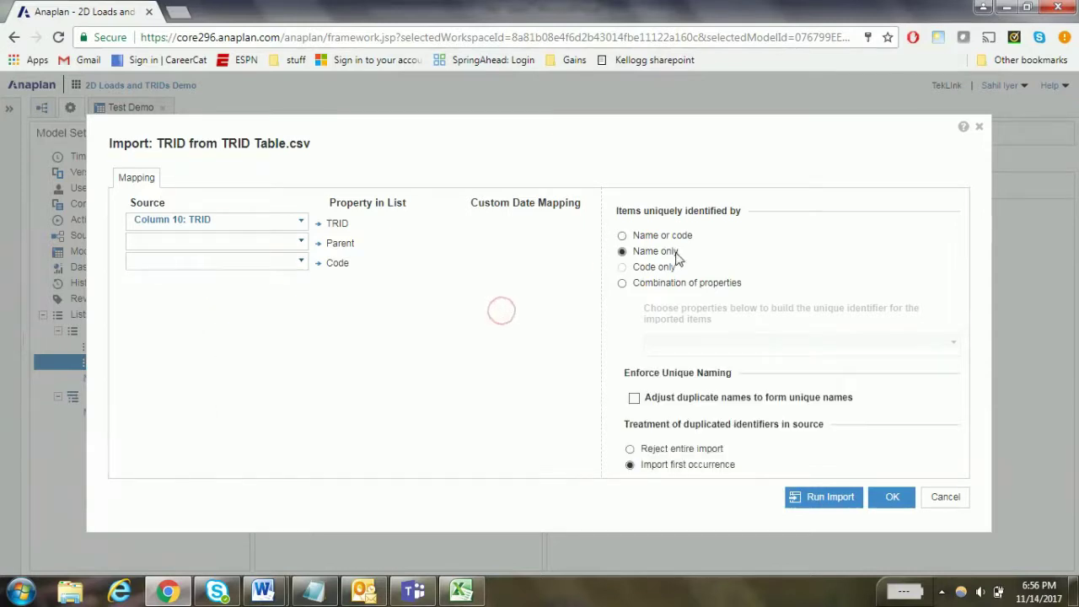
click(805, 496)
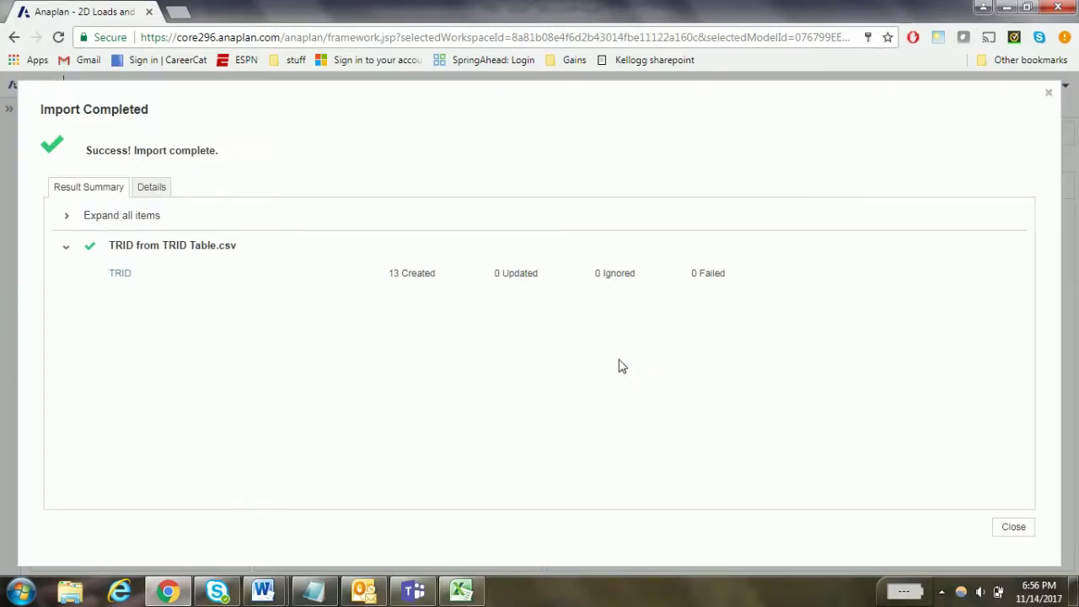
click(1025, 528)
- Set Test Demo's Applies To dimension to the TRID list
click(118, 107)
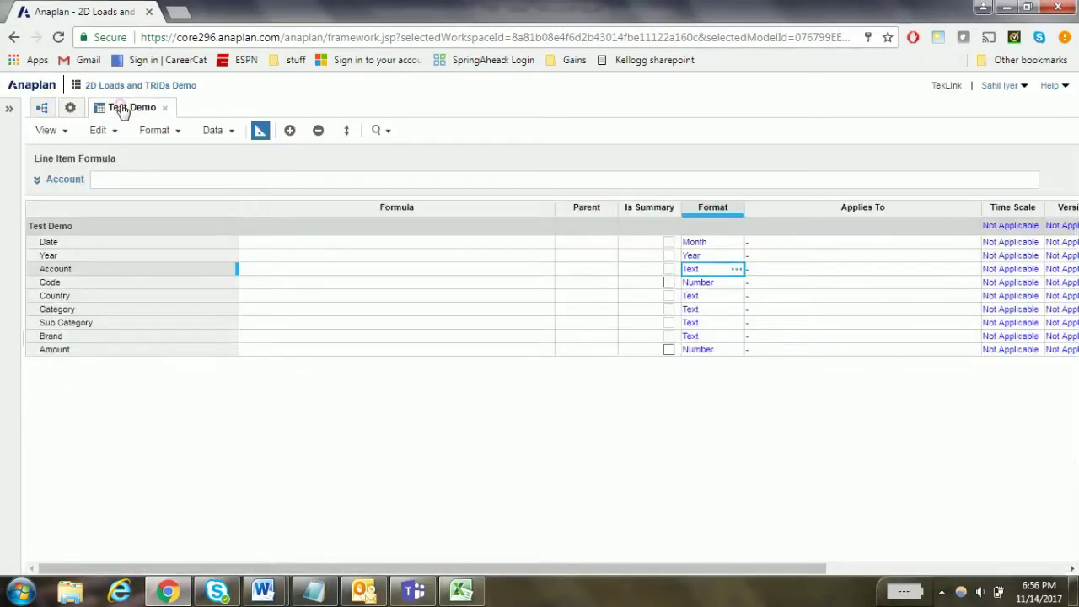
click(907, 229)
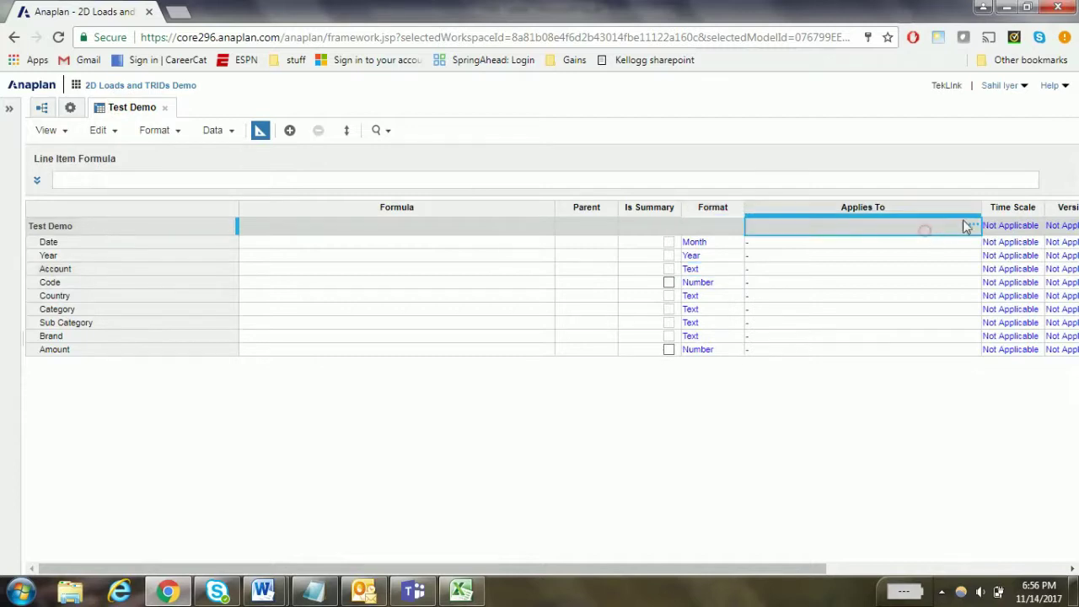
click(970, 225)
click(549, 178)
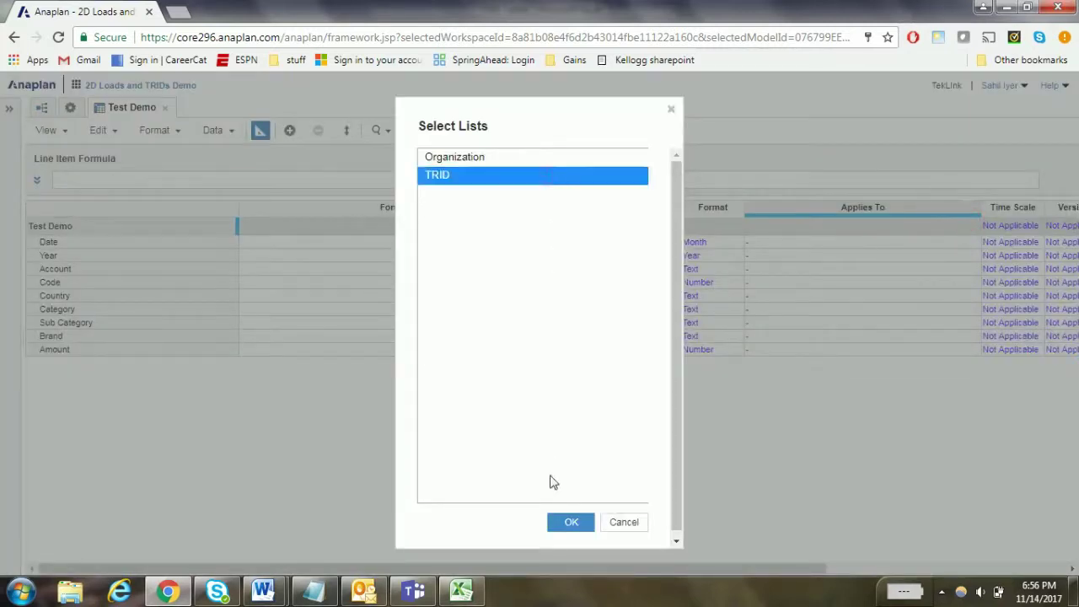
click(570, 519)
click(694, 419)
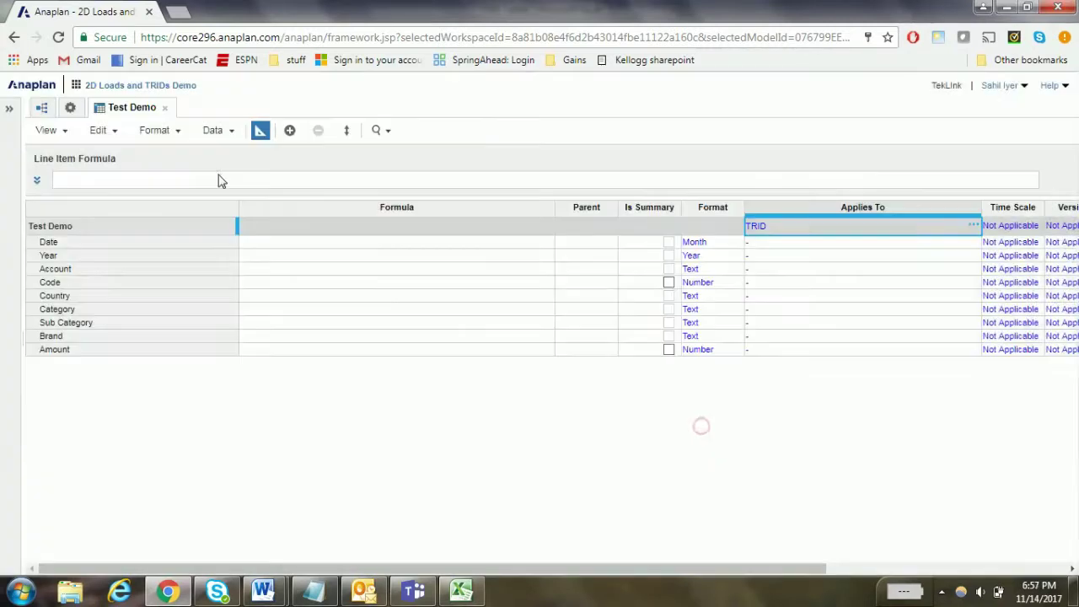
- Pivot the Test Demo grid so TRID items are rows and line items columns
click(260, 134)
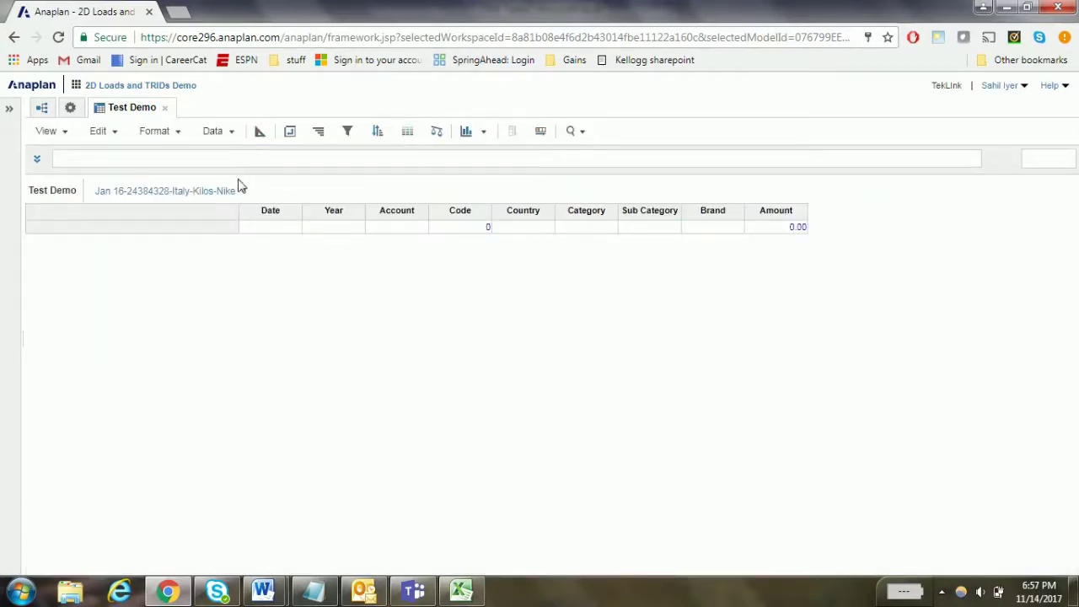
click(290, 131)
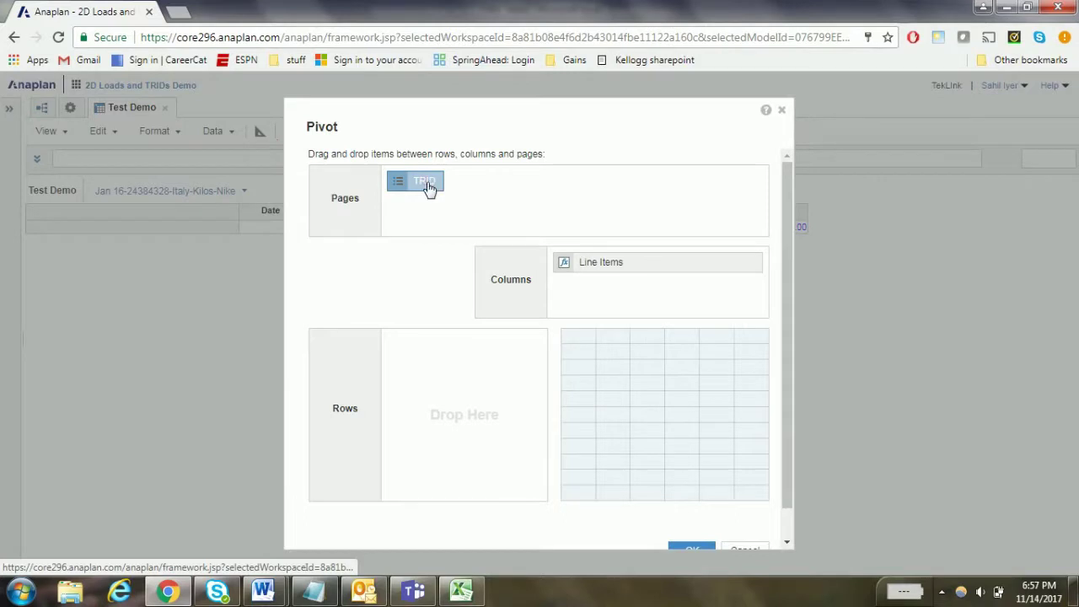
drag(428, 187, 472, 404)
scroll(734, 457, down, 1)
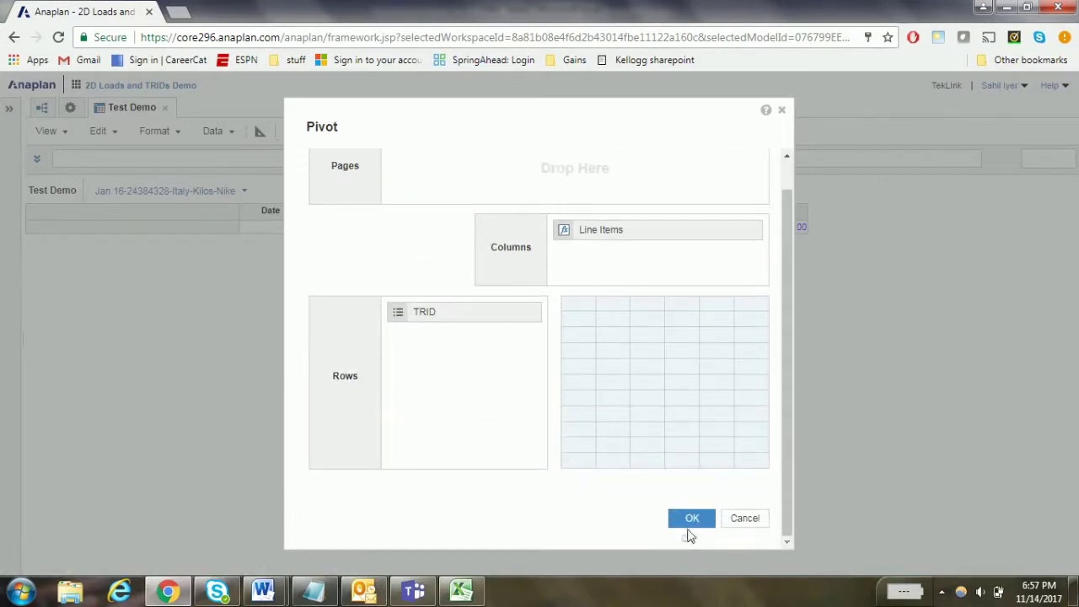
click(690, 520)
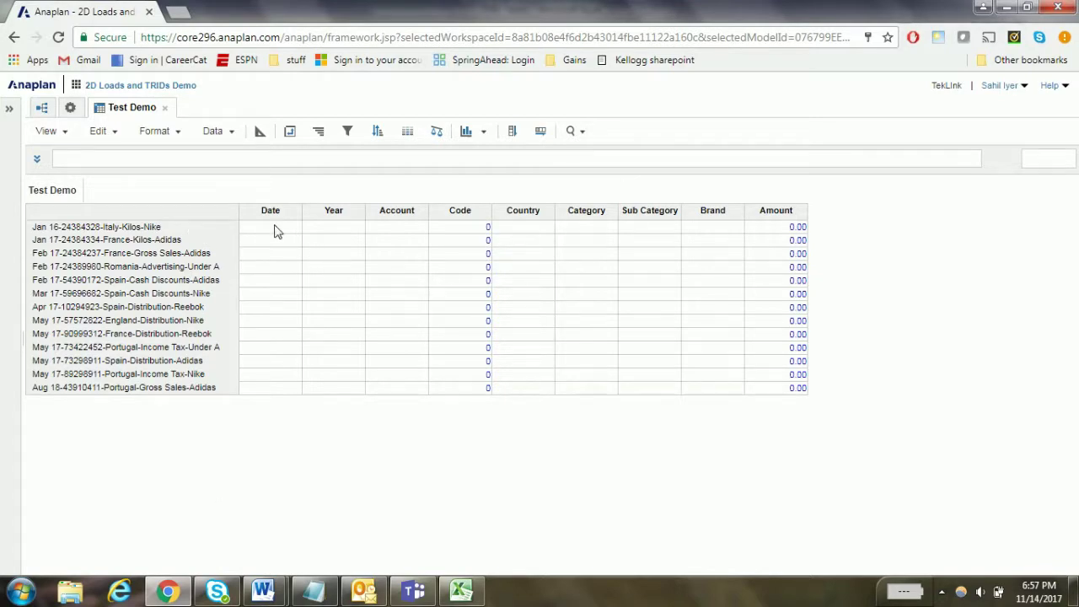
key(alt+Tab)
drag(36, 169, 524, 358)
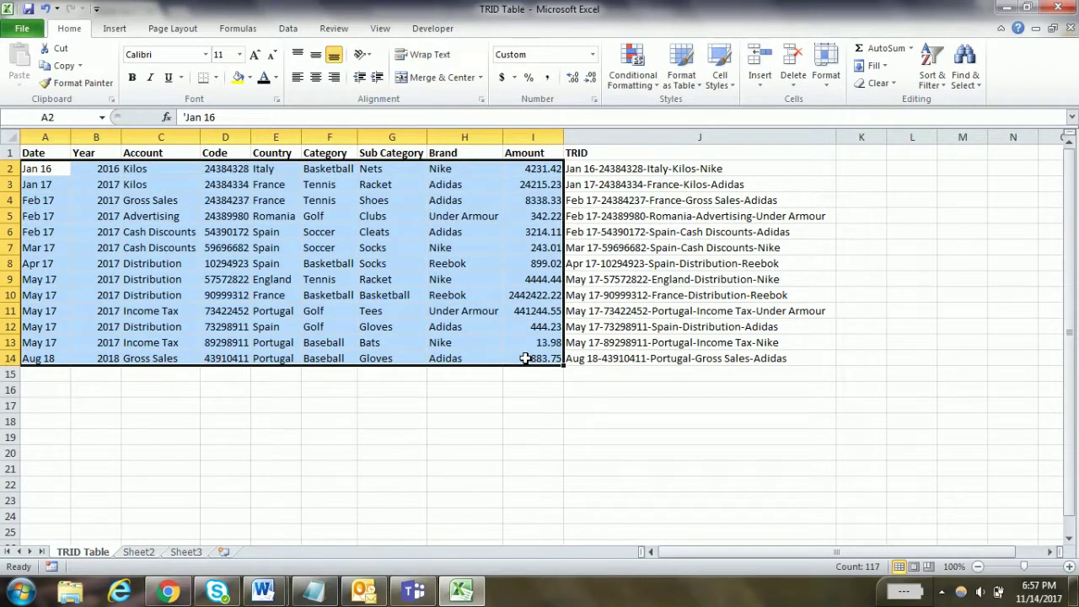
key(alt+Tab)
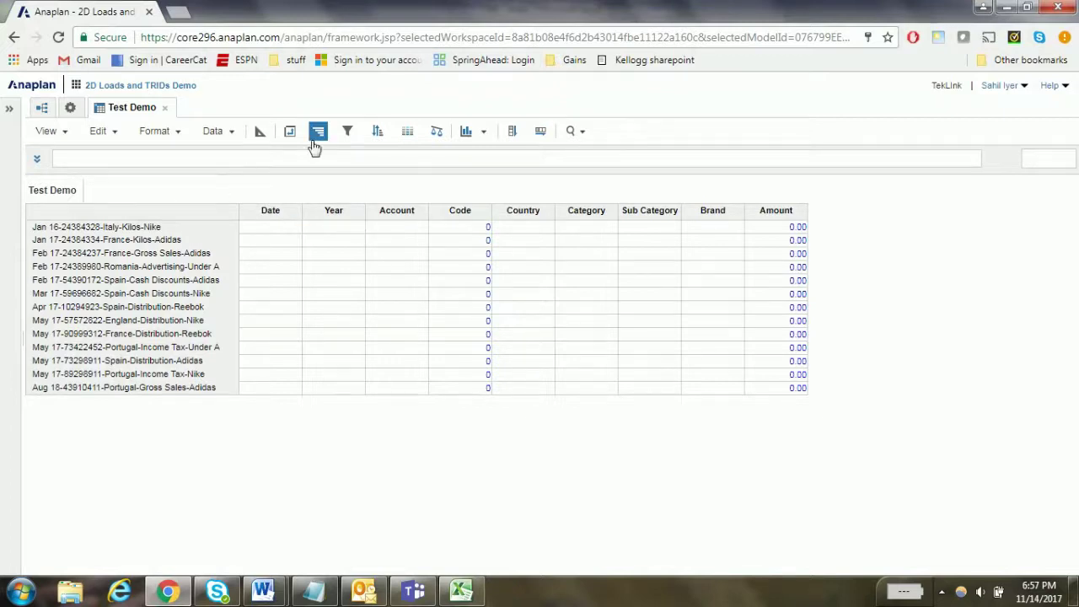
- Start a Test Demo import from TRID Table.csv, mapping Column 10 to TRID
click(229, 132)
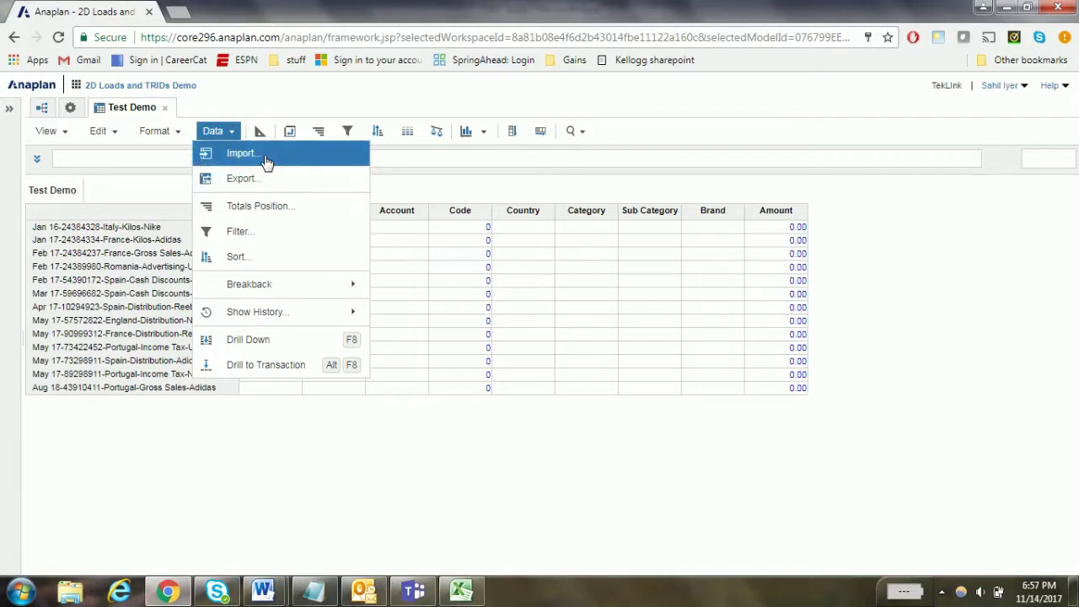
click(263, 156)
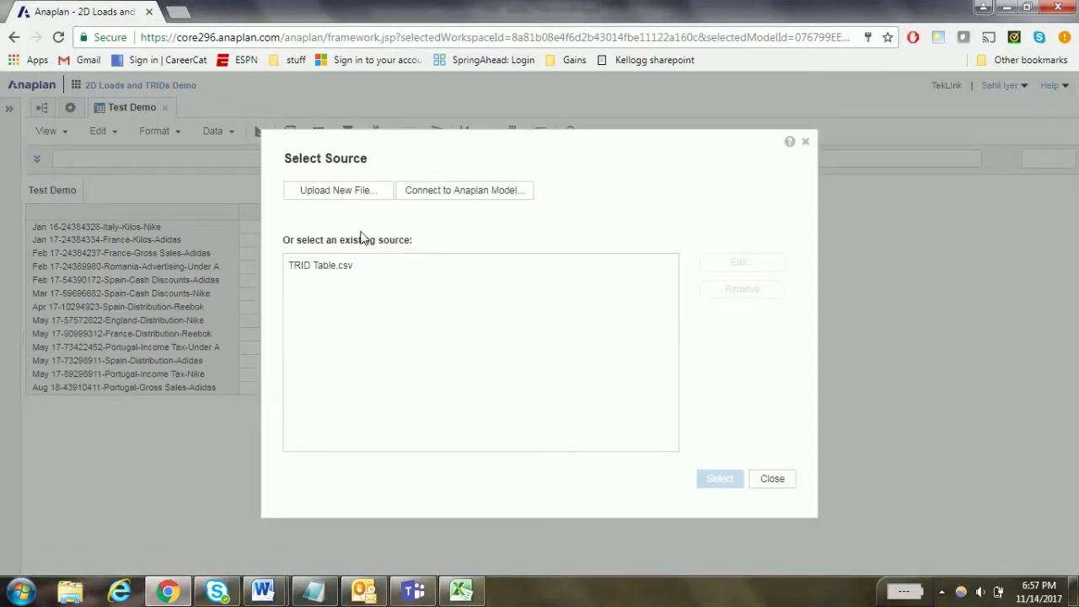
click(362, 266)
click(721, 479)
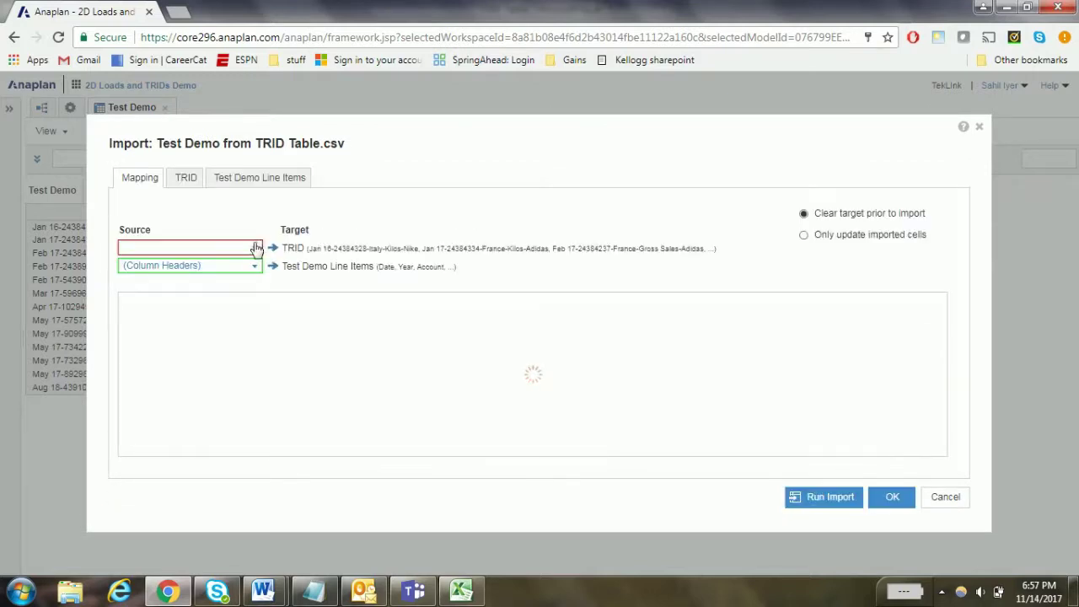
click(253, 248)
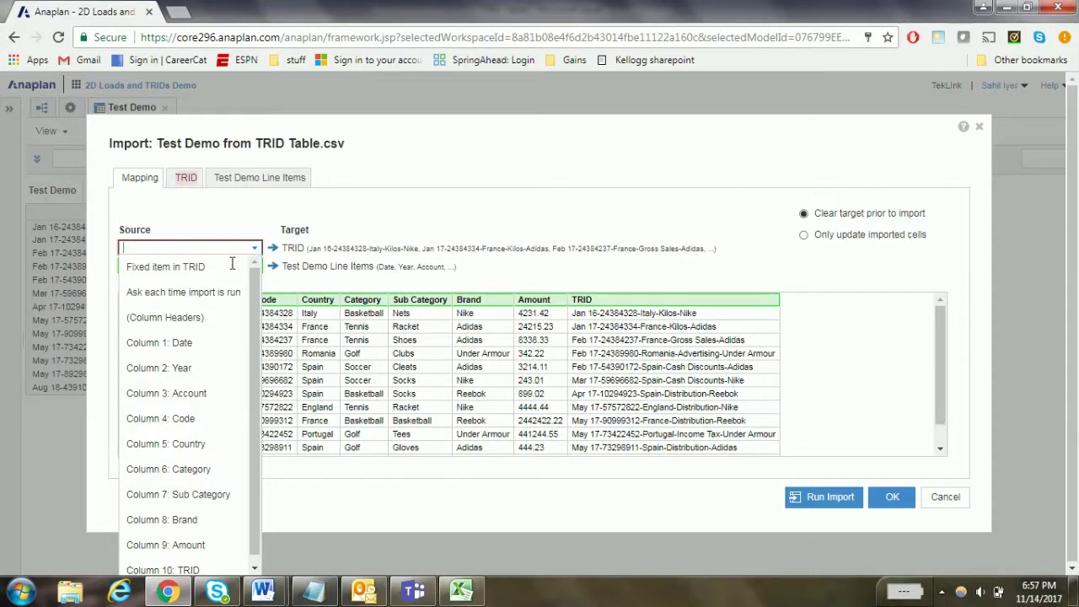
click(192, 571)
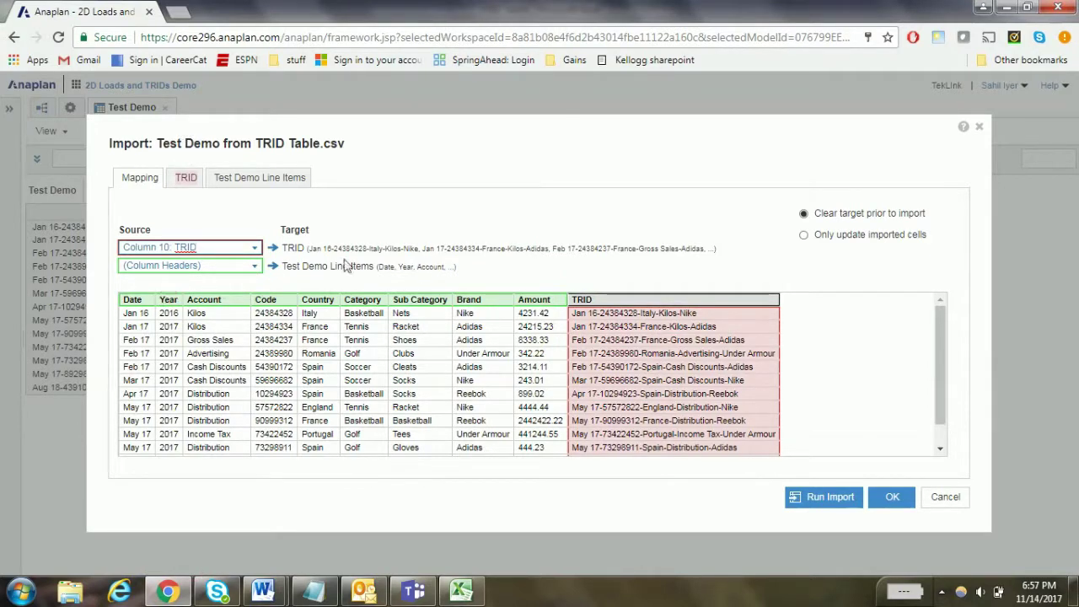
- Check the item matching and line item mappings, then run the import and close
click(182, 182)
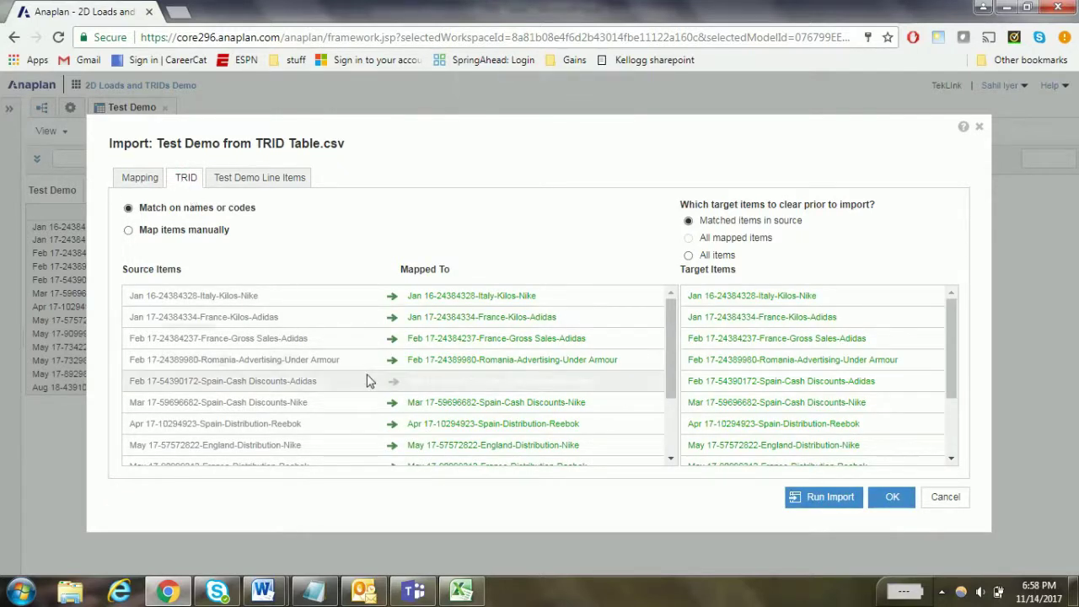
scroll(367, 381, down, 3)
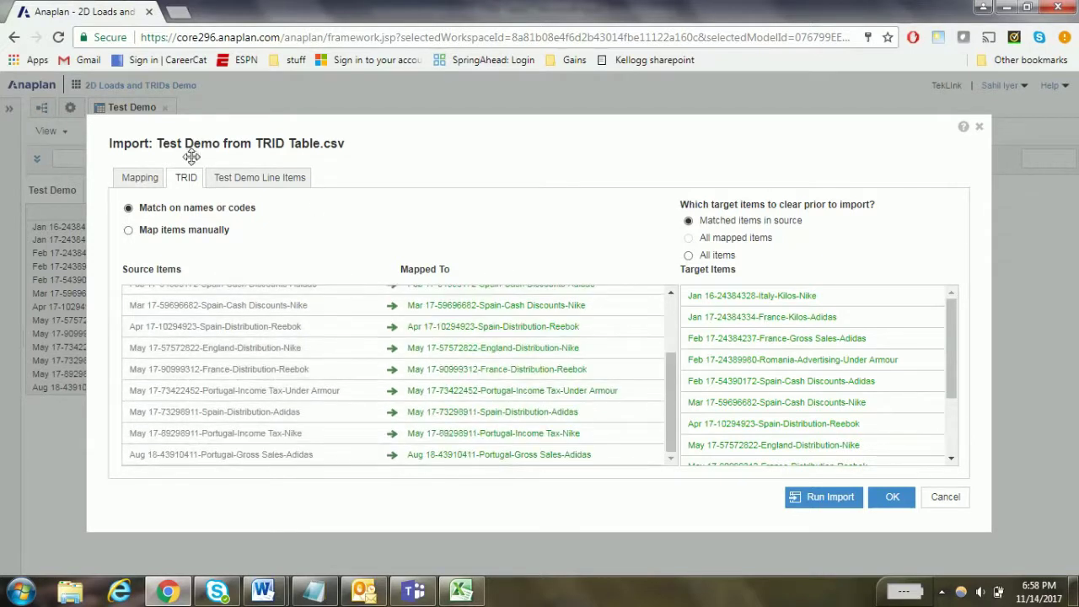
click(244, 181)
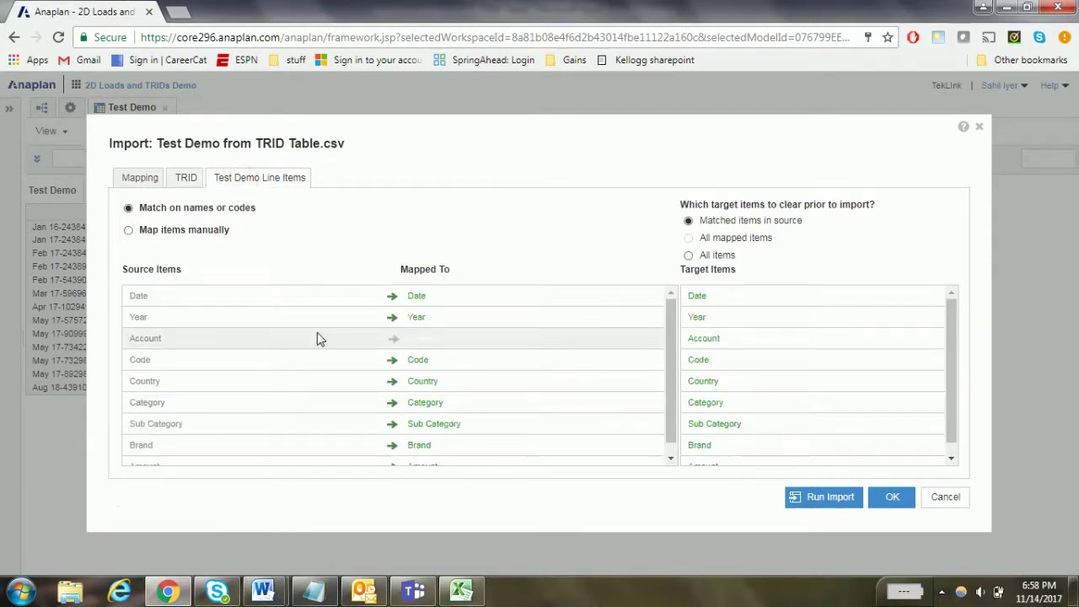
scroll(317, 338, down, 1)
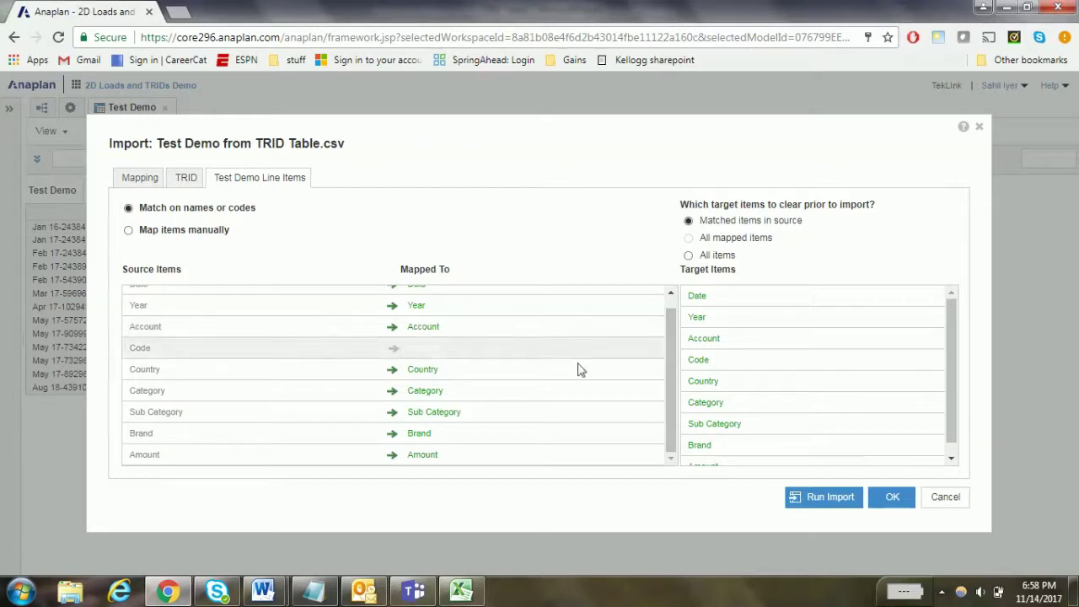
click(843, 497)
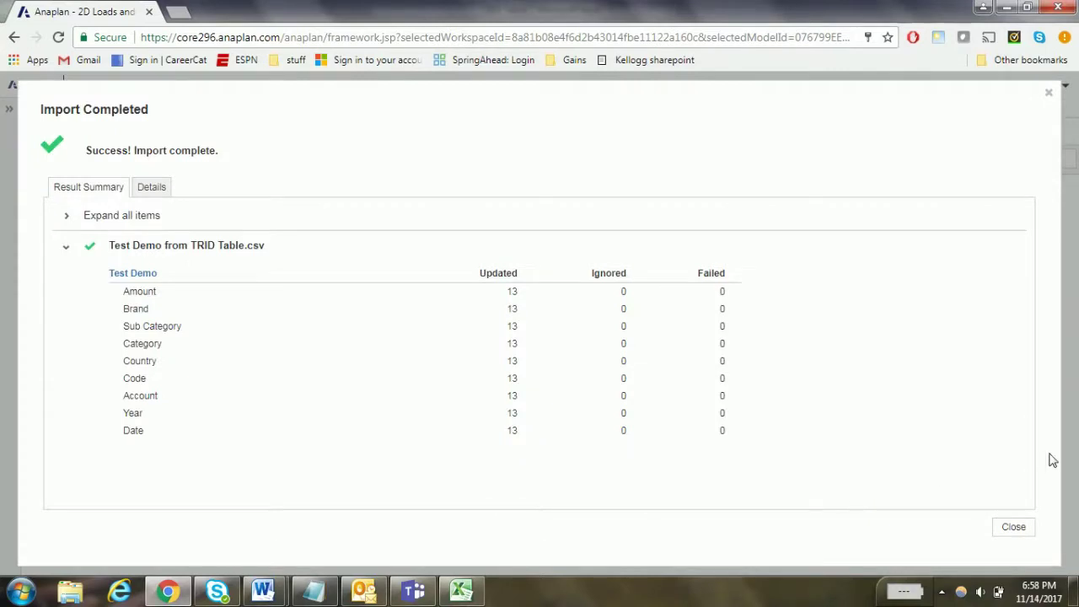
click(1012, 527)
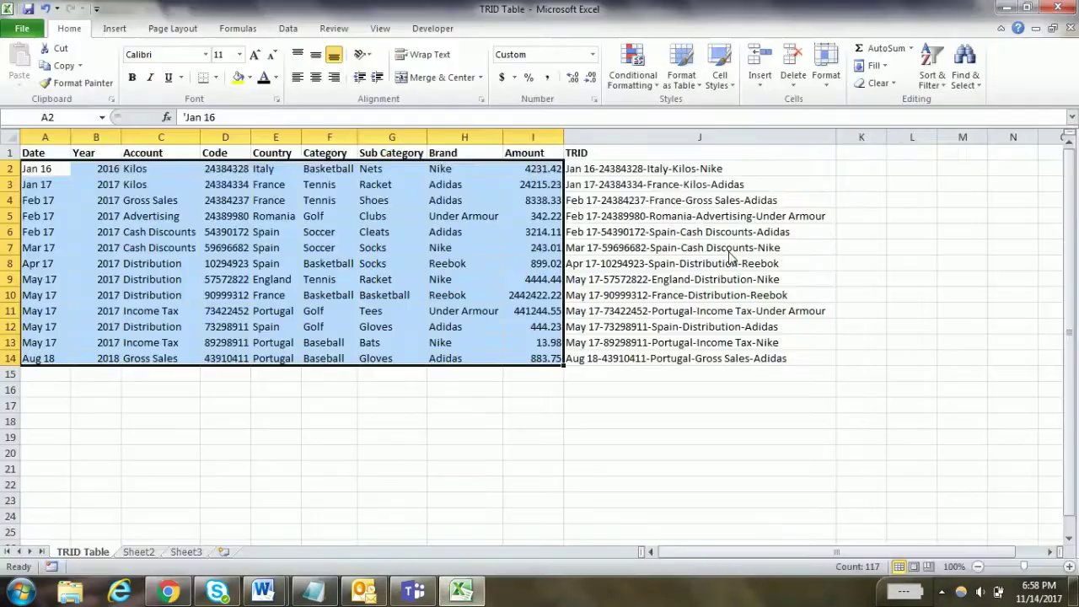
key(alt+Tab)
click(53, 180)
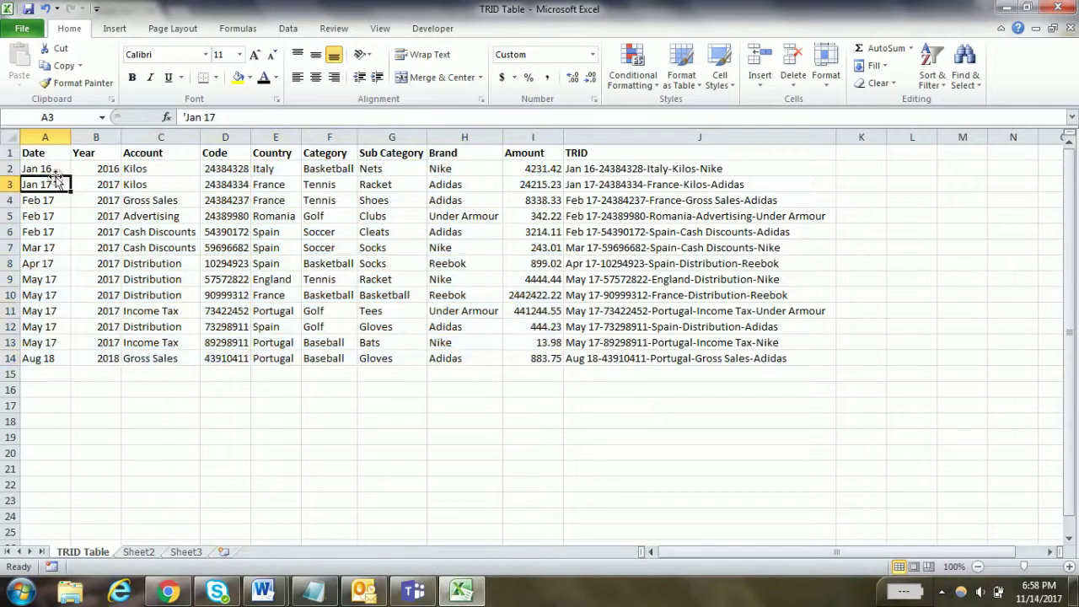
click(62, 168)
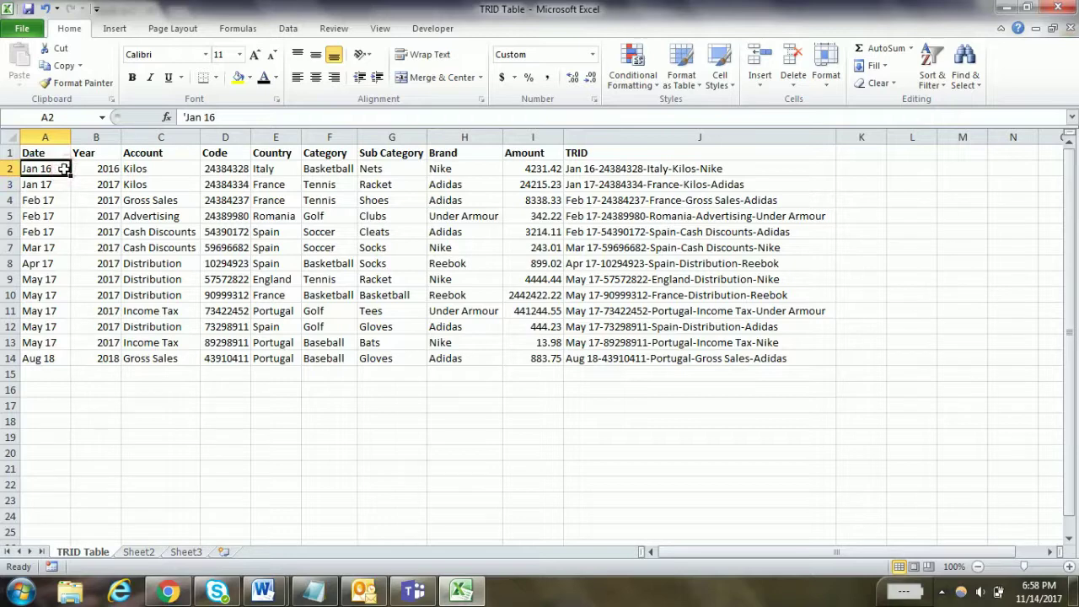
key(alt+Tab)
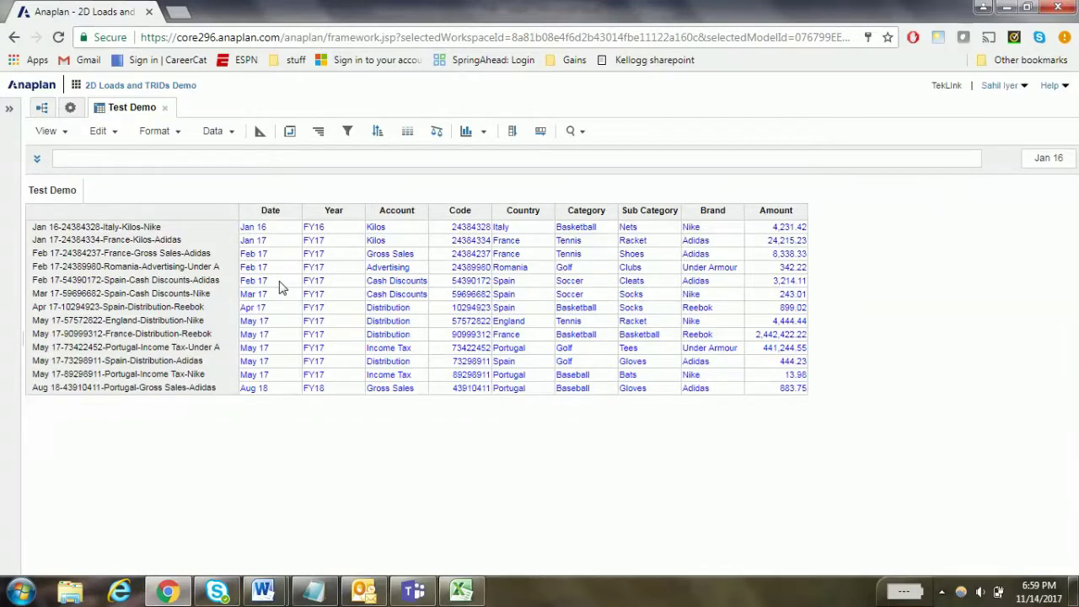
key(alt+Tab)
key(alt+Tab)
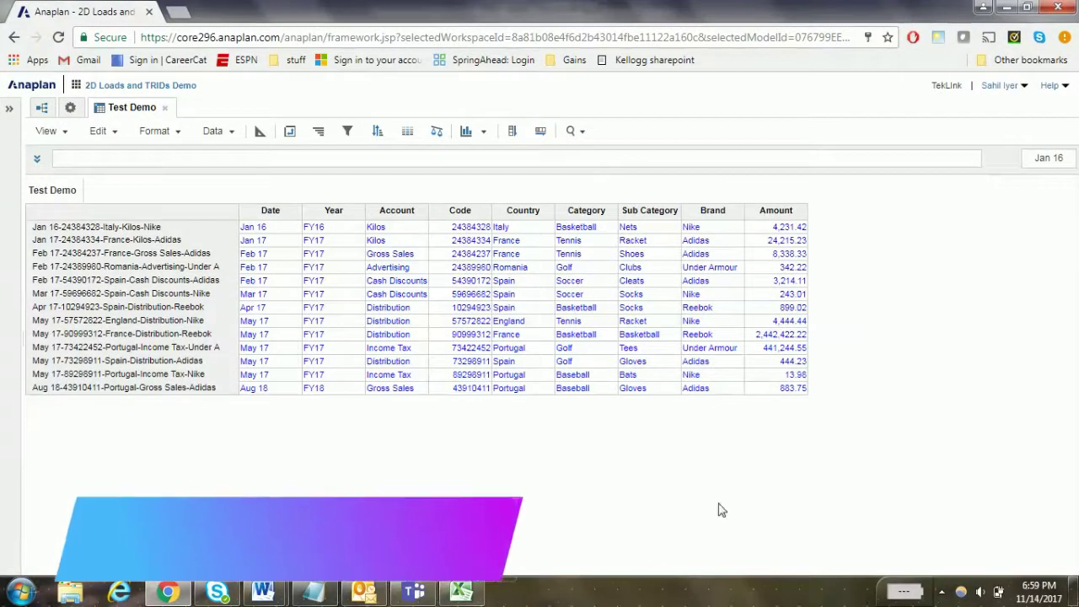
click(942, 592)
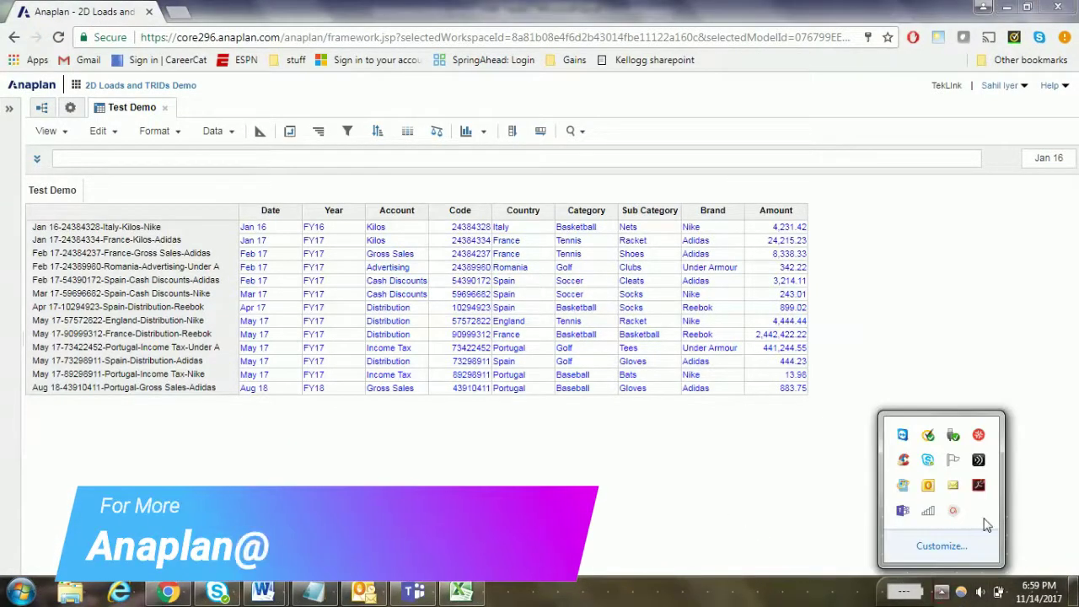